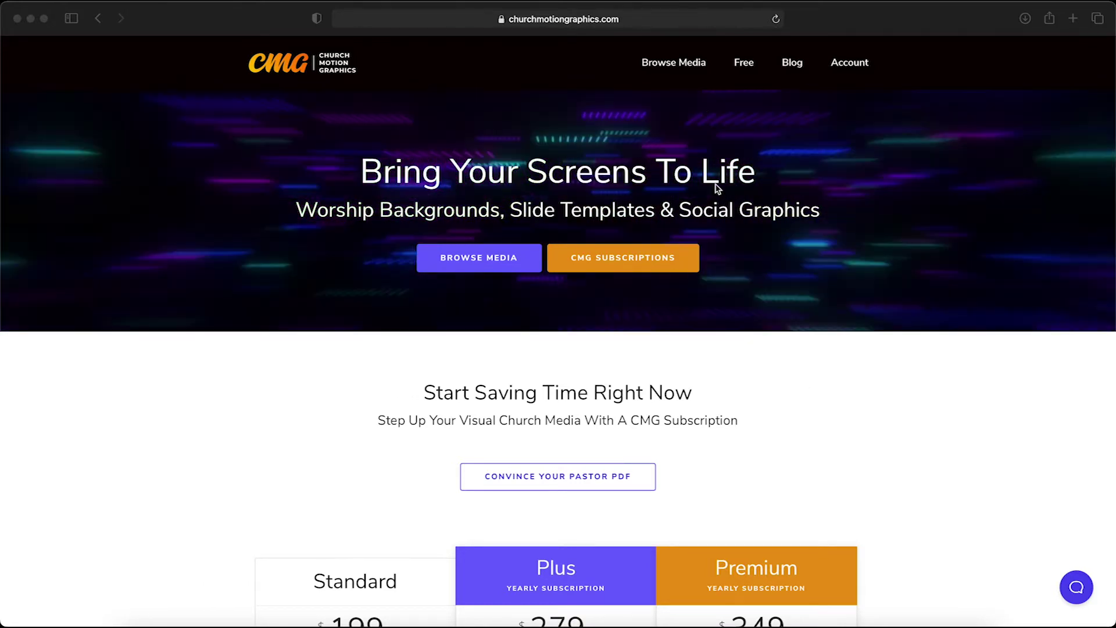
Go to the media shop and open the Layer Graphics collection from the category menu
click(676, 63)
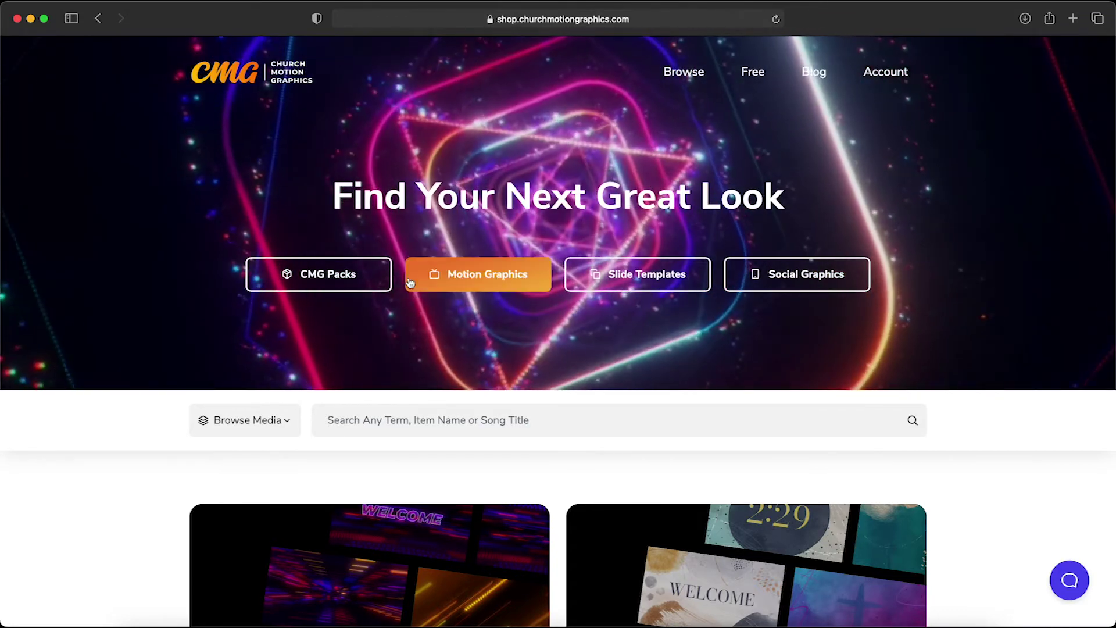
click(253, 422)
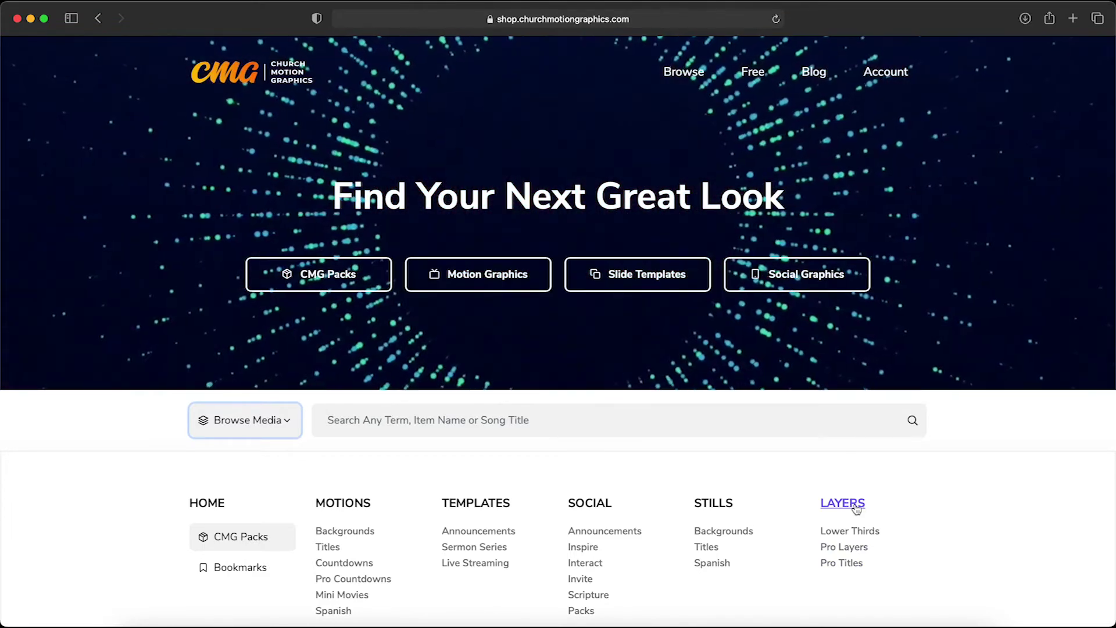
click(843, 503)
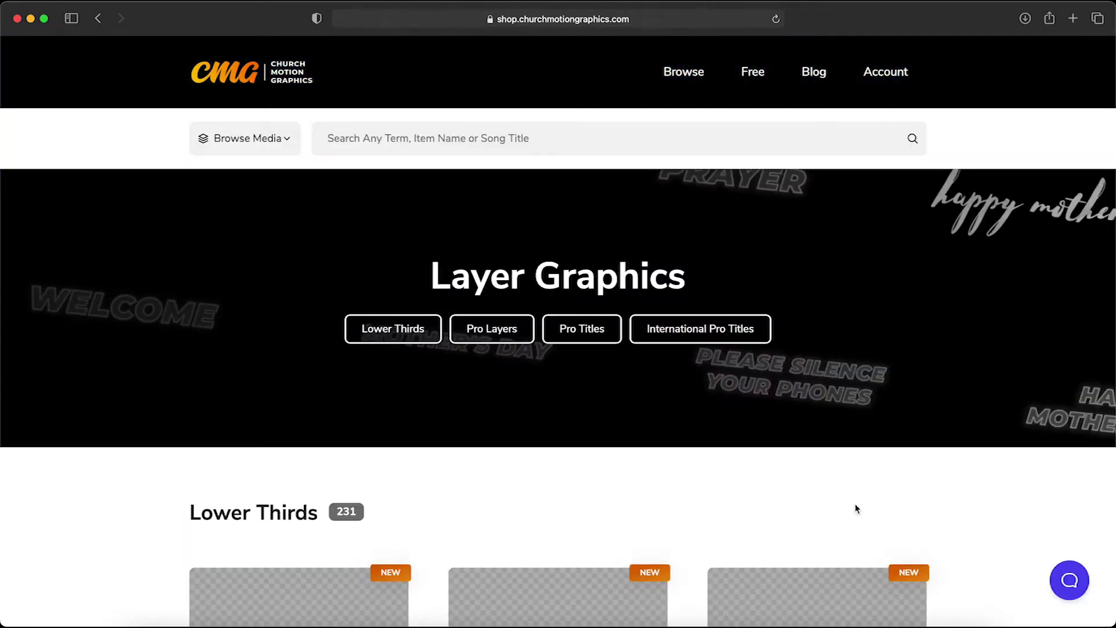
scroll(856, 509, down, 2)
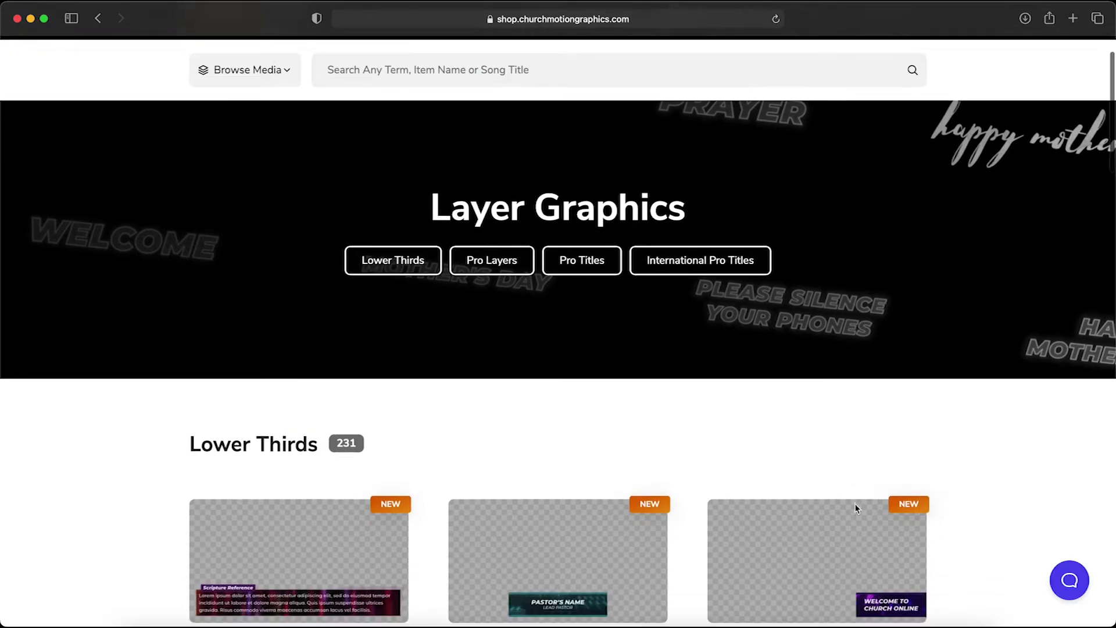
scroll(855, 510, down, 7)
scroll(855, 509, down, 2)
scroll(856, 510, down, 4)
scroll(855, 510, down, 2)
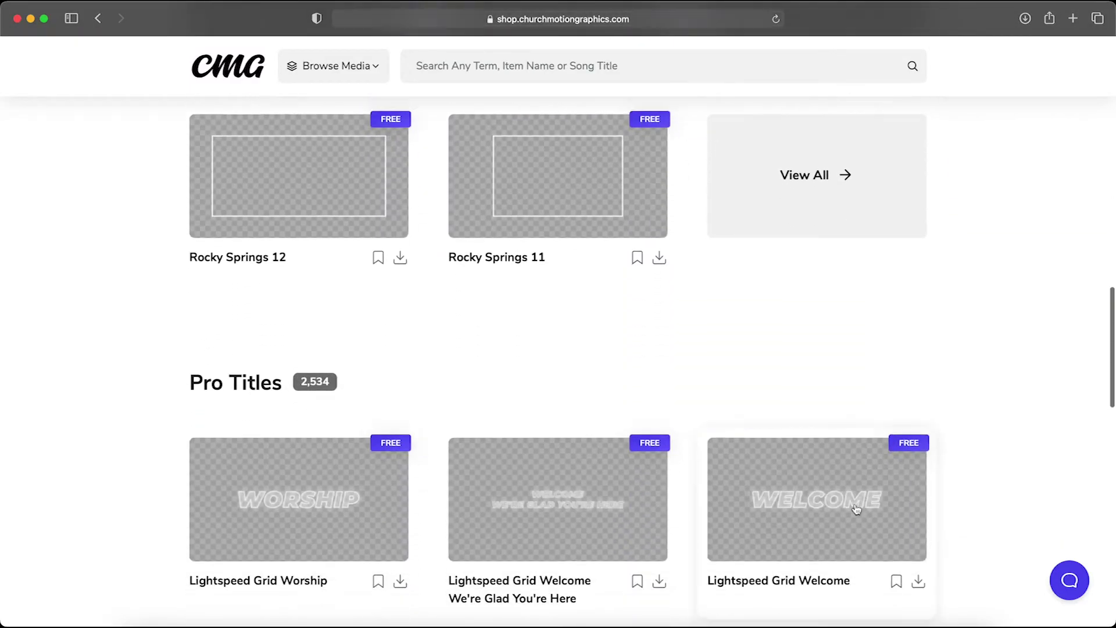
scroll(855, 509, down, 5)
scroll(855, 510, down, 1)
scroll(855, 509, up, 2)
scroll(856, 509, up, 3)
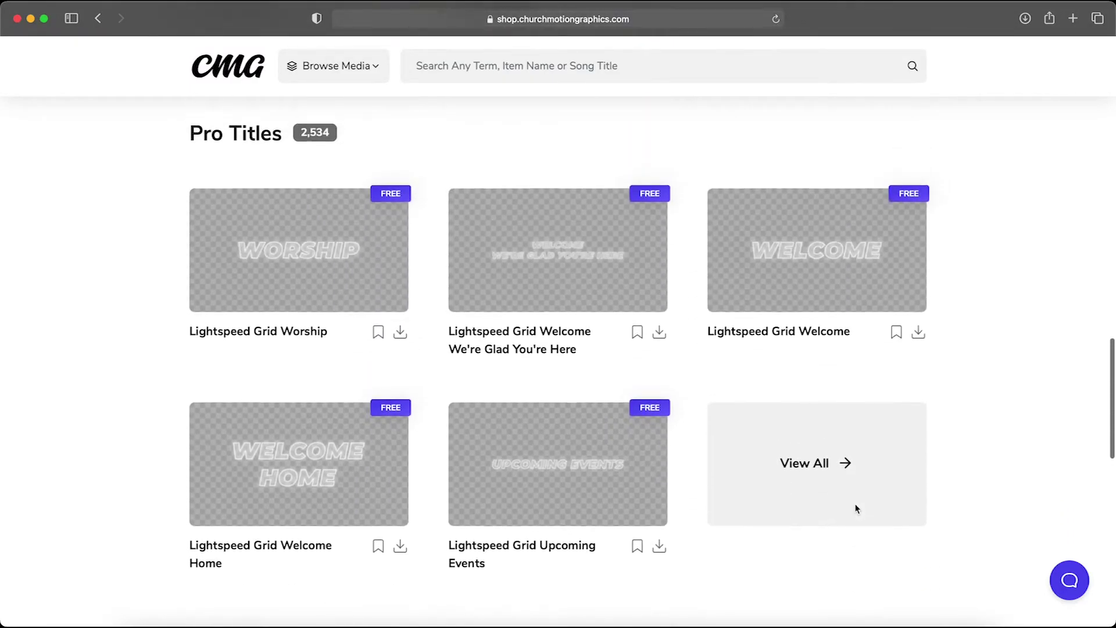
scroll(855, 509, down, 1)
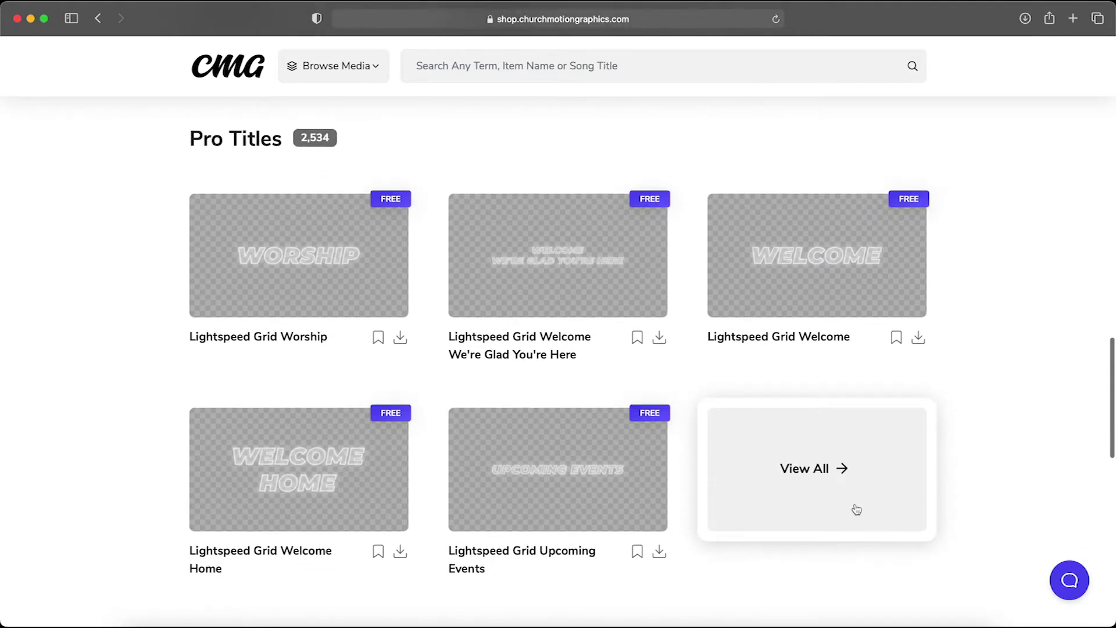
Open Lightspeed Grid Worship in Pro Builder and list the Image Source options
click(338, 264)
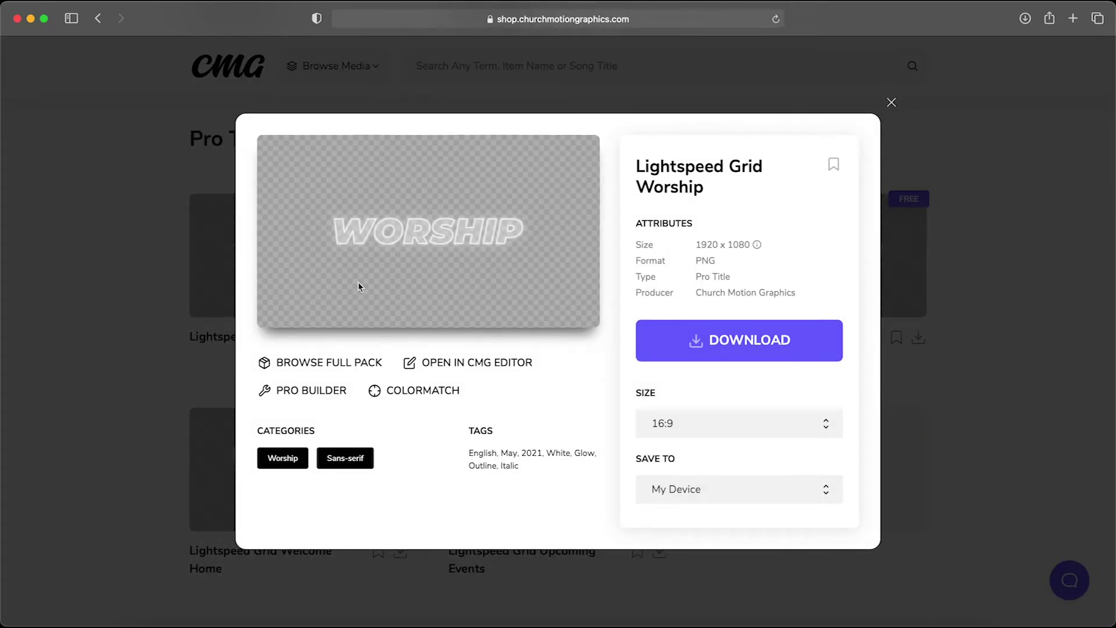
click(331, 394)
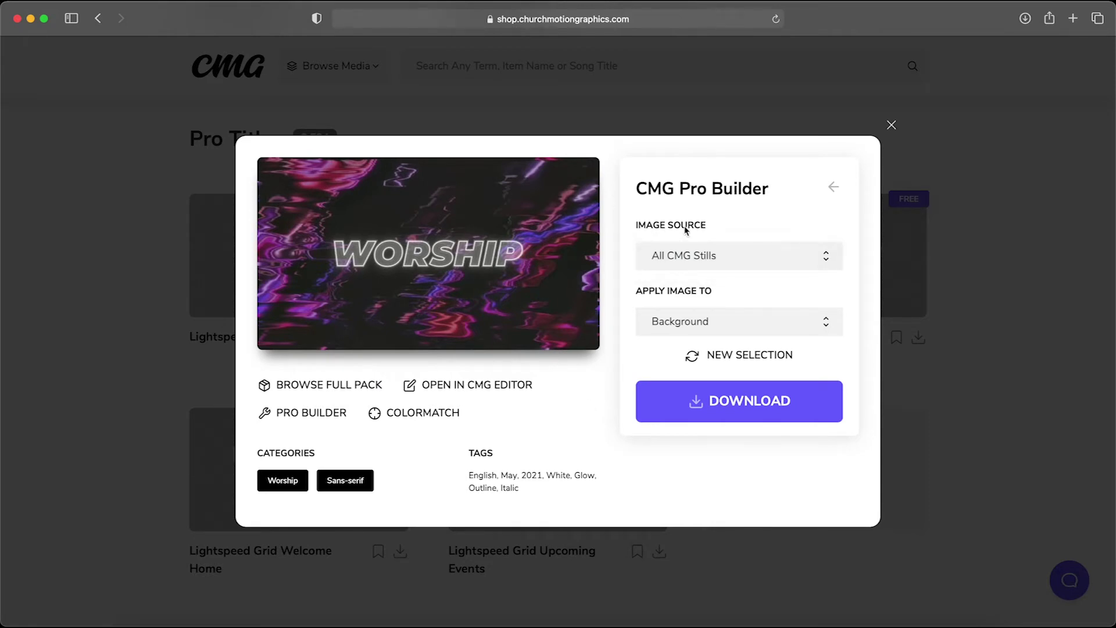
click(741, 255)
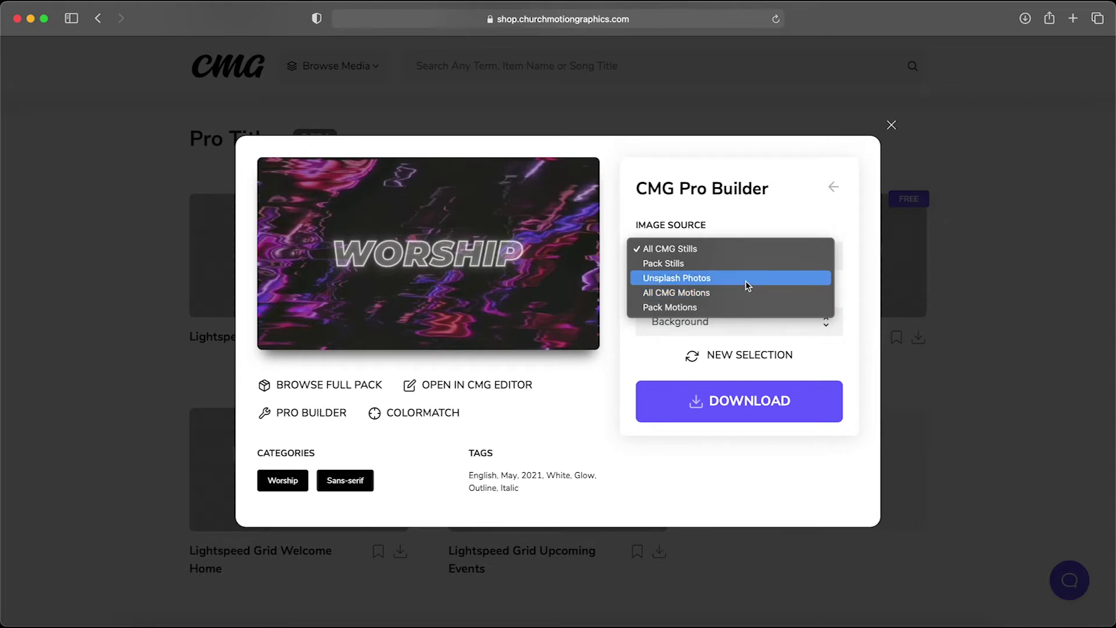
Use Unsplash Photos, cycle to a night-mountain photo, and download the Worship title
click(746, 278)
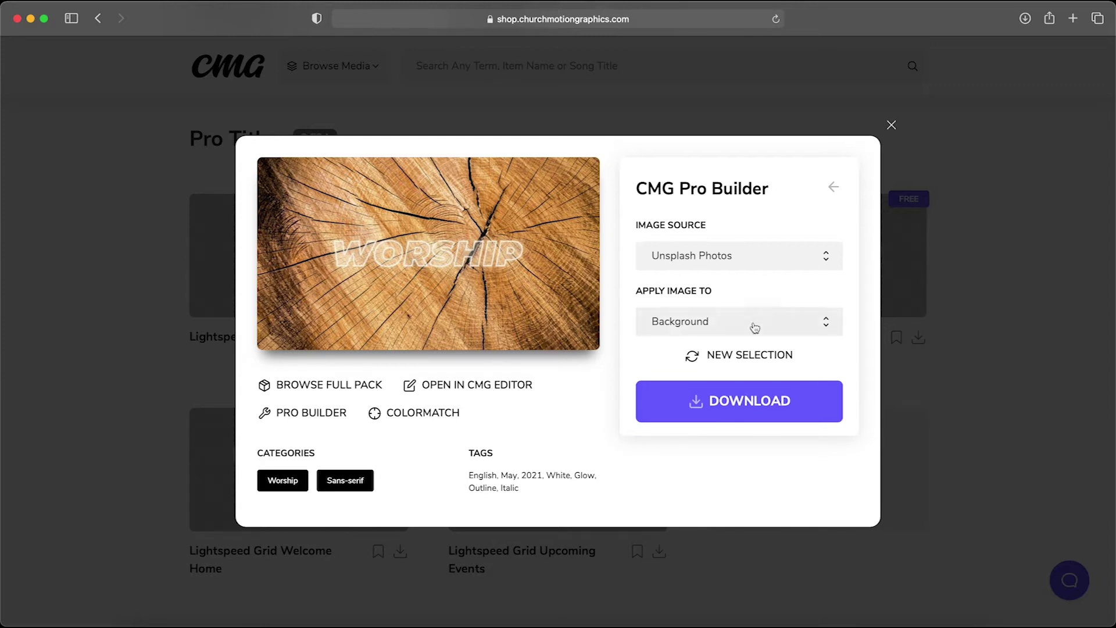
click(749, 357)
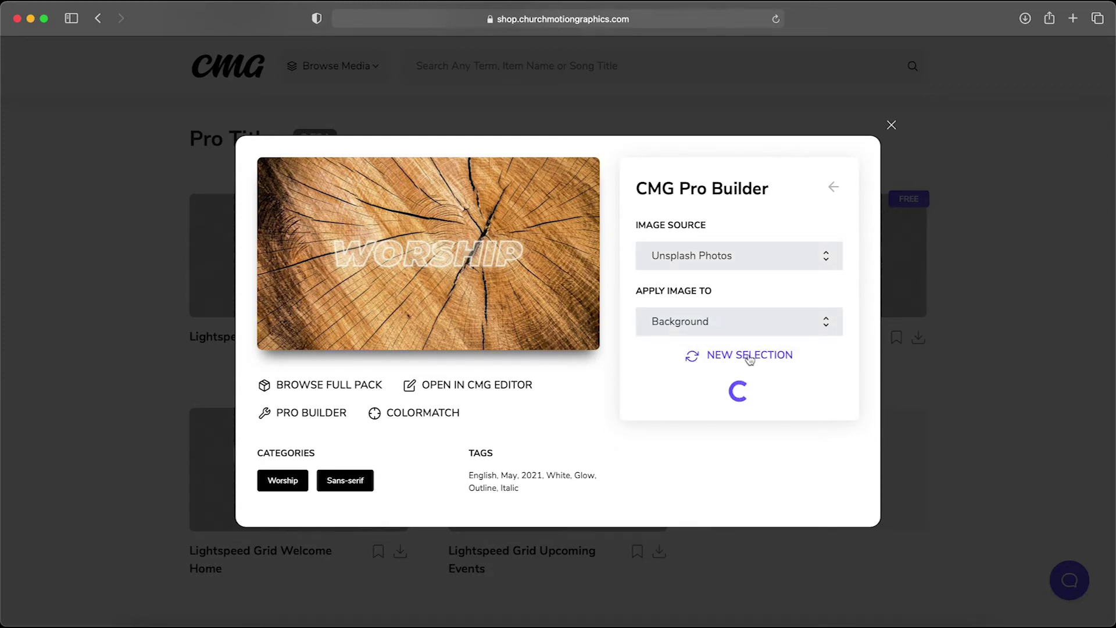
click(749, 357)
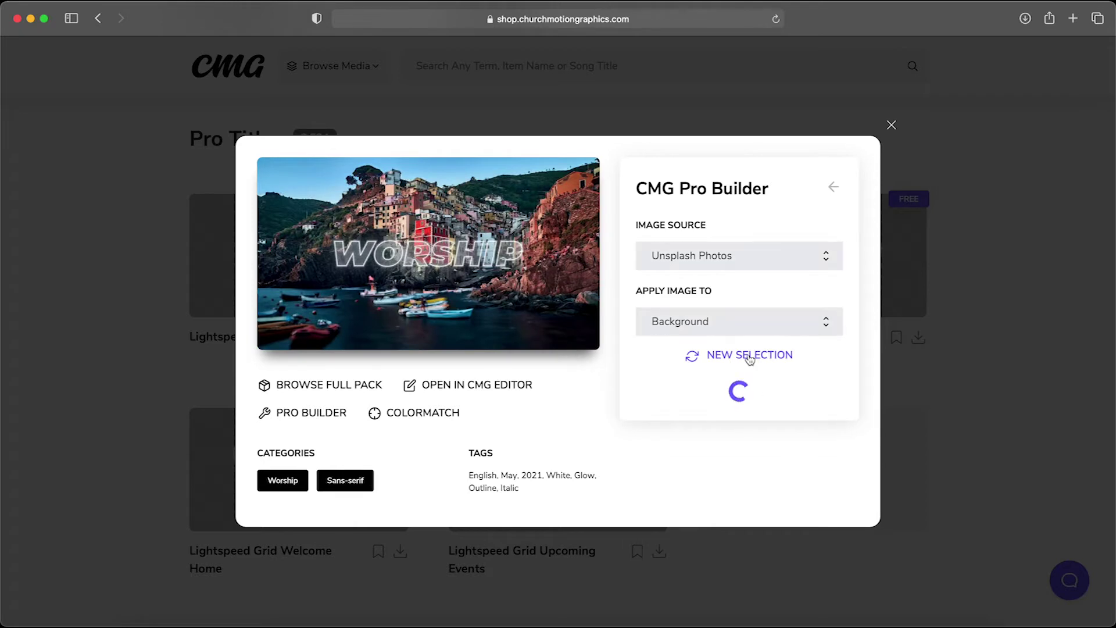
click(748, 356)
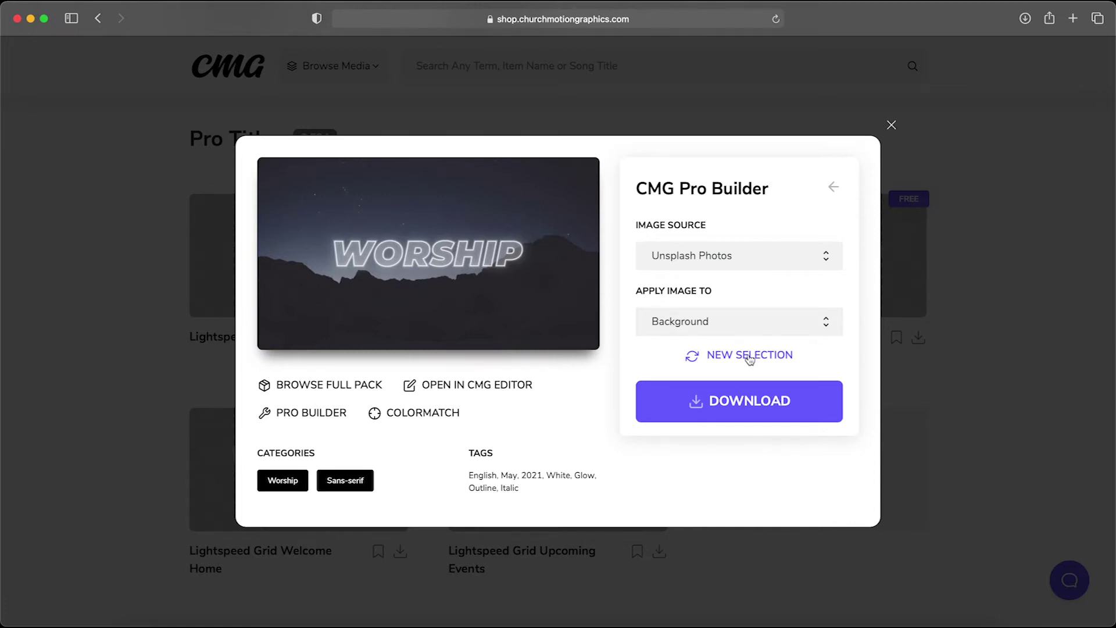
click(808, 399)
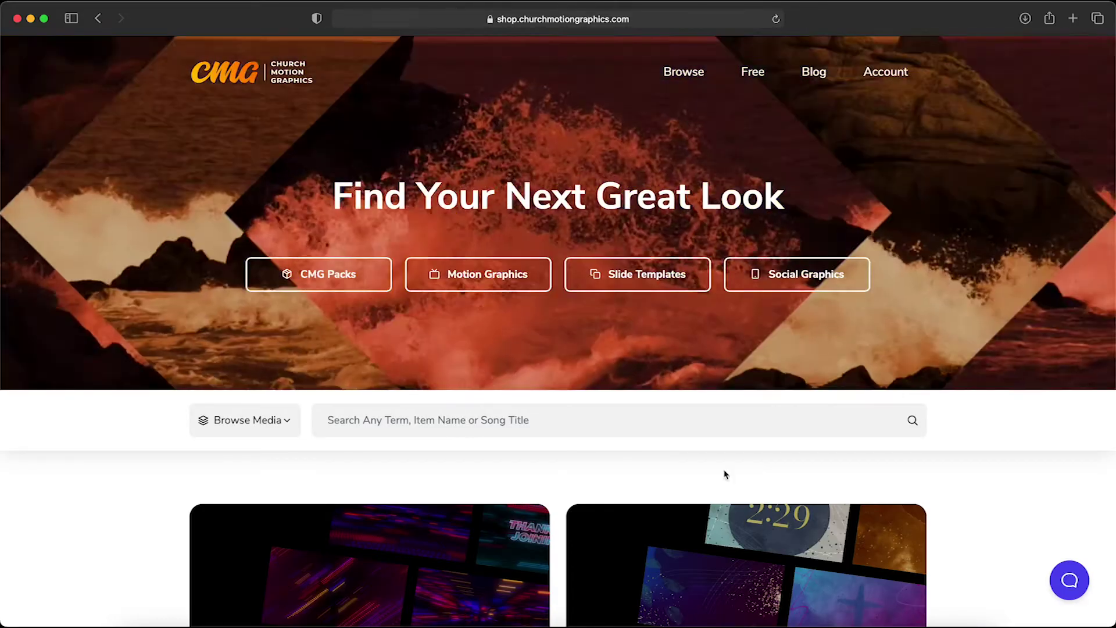
Search the shop for 'baptism' and open the Vivid Splash Baptism details
click(445, 425)
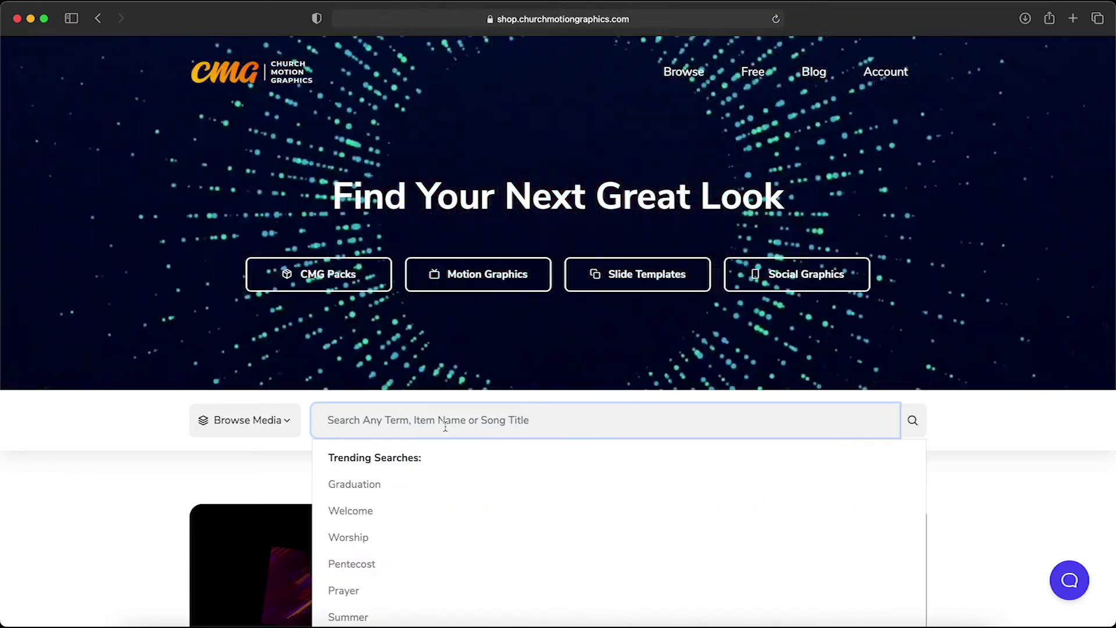
text(baptism)
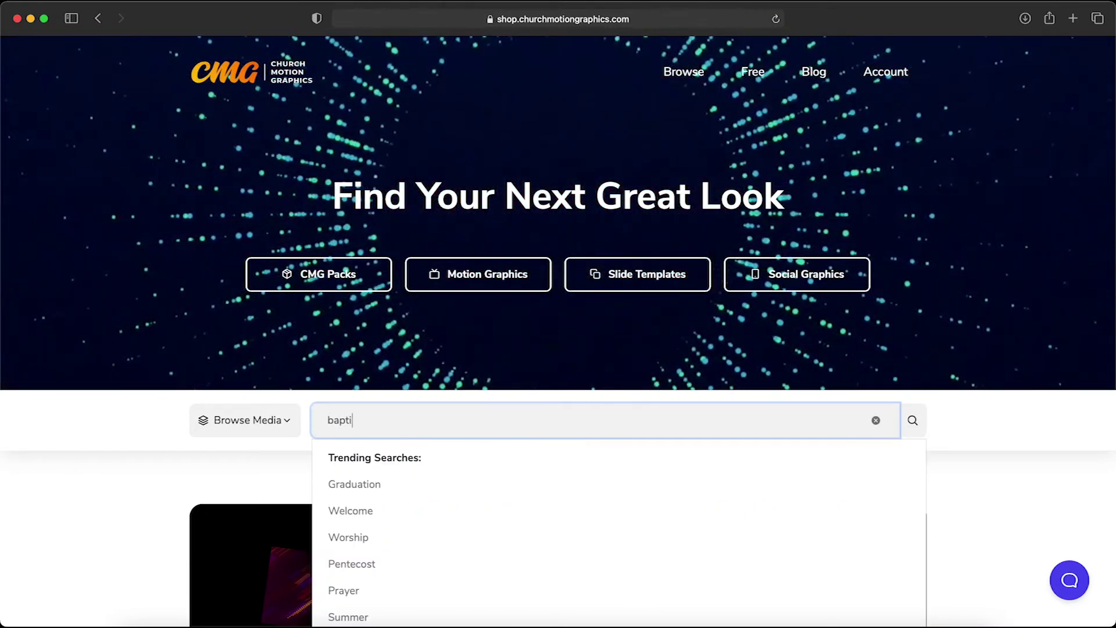
key(Return)
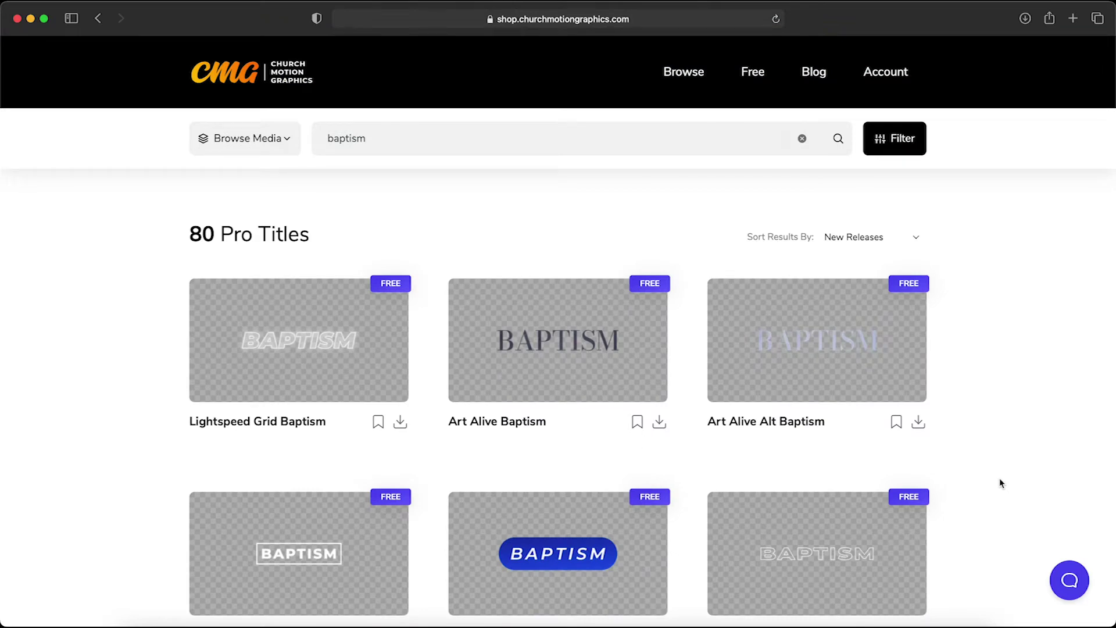
scroll(999, 478, down, 2)
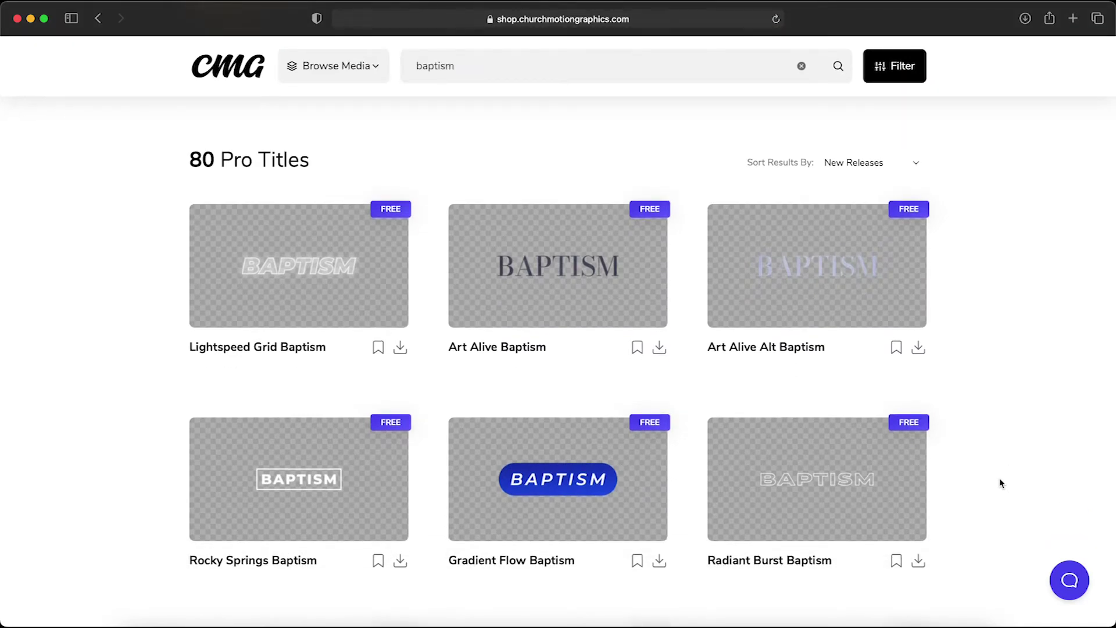
scroll(1001, 483, down, 2)
scroll(1000, 483, down, 2)
scroll(1000, 483, down, 3)
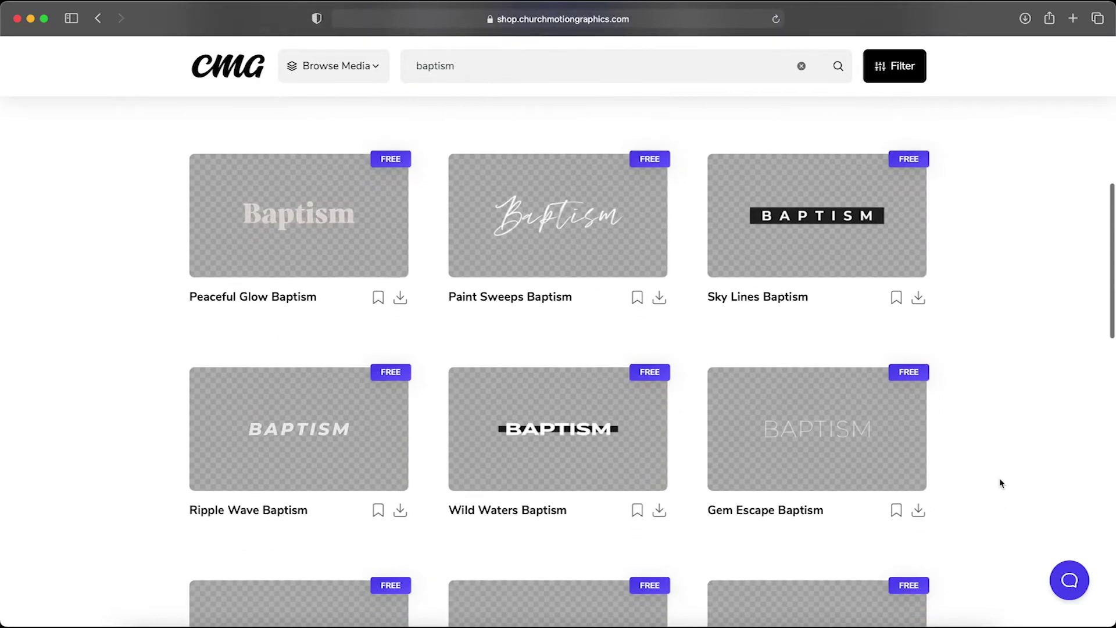
scroll(1000, 483, down, 3)
scroll(1001, 483, down, 2)
scroll(1000, 483, down, 1)
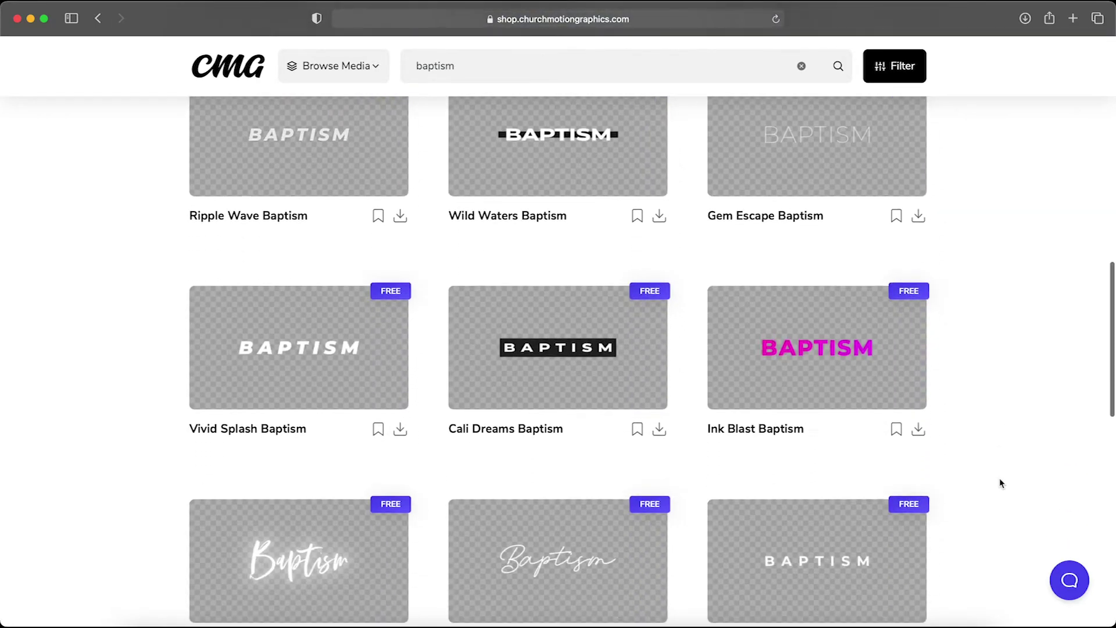
click(337, 354)
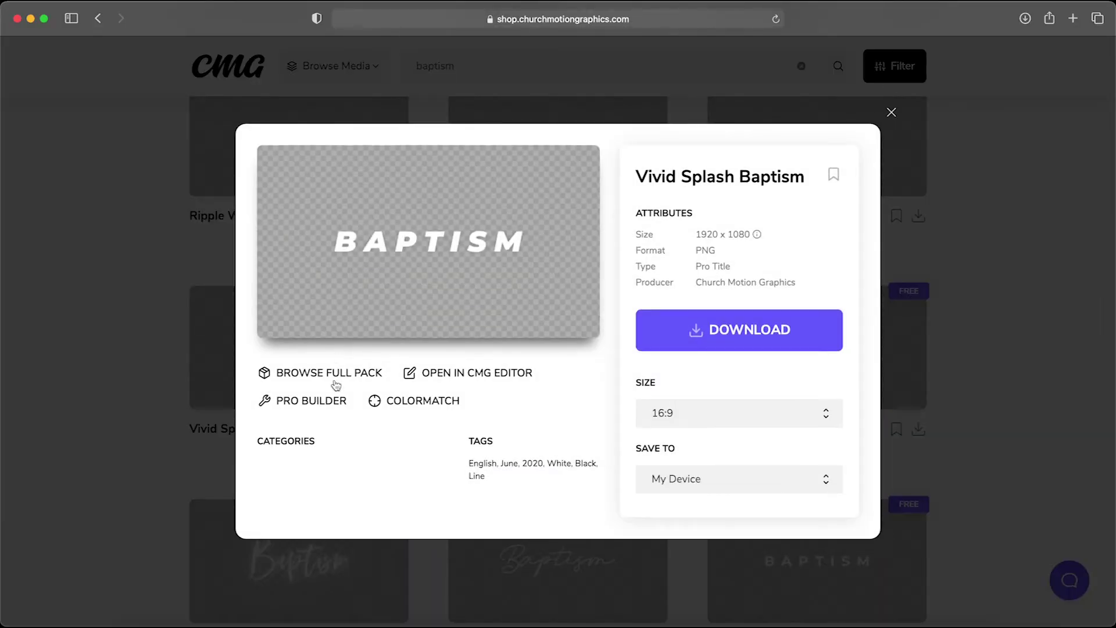
Open Vivid Splash Baptism in Pro Builder and set Apply Image To Foreground
click(311, 401)
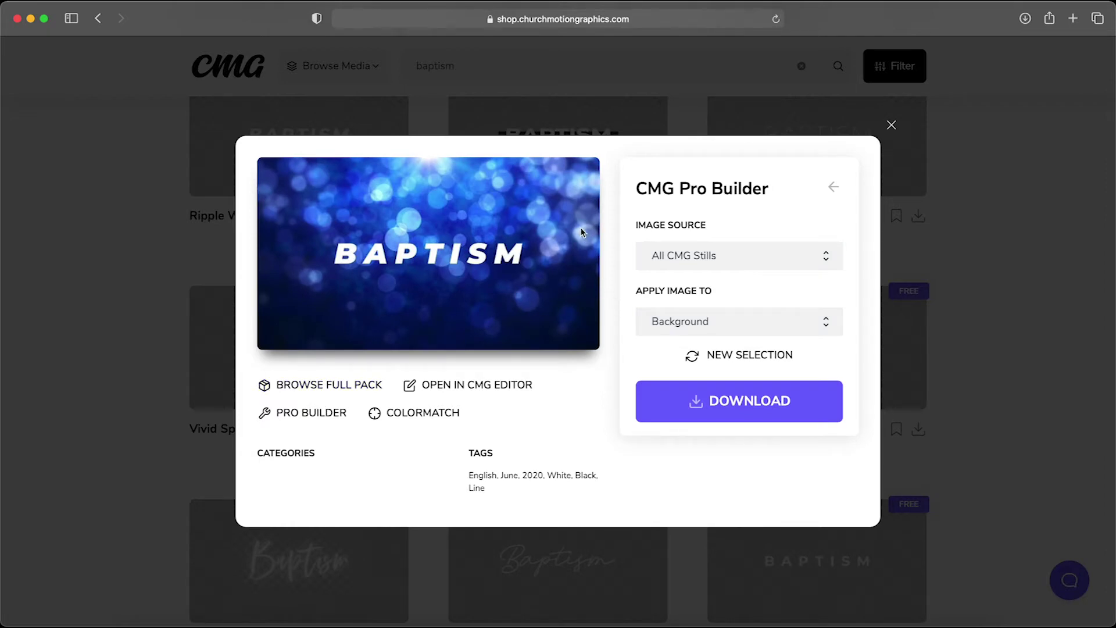
click(666, 324)
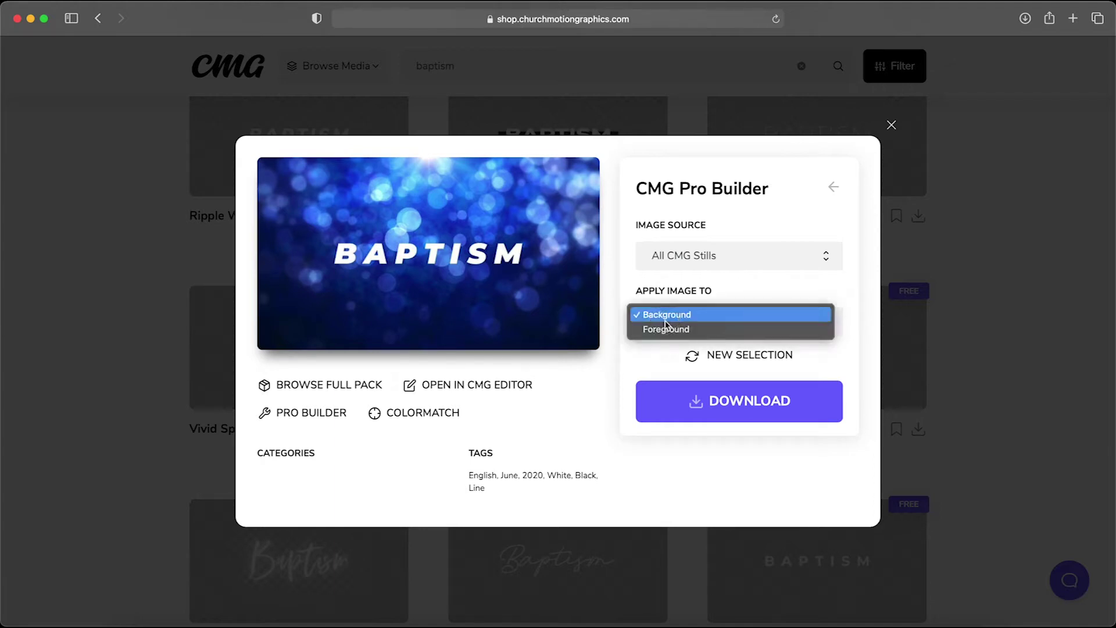
click(709, 334)
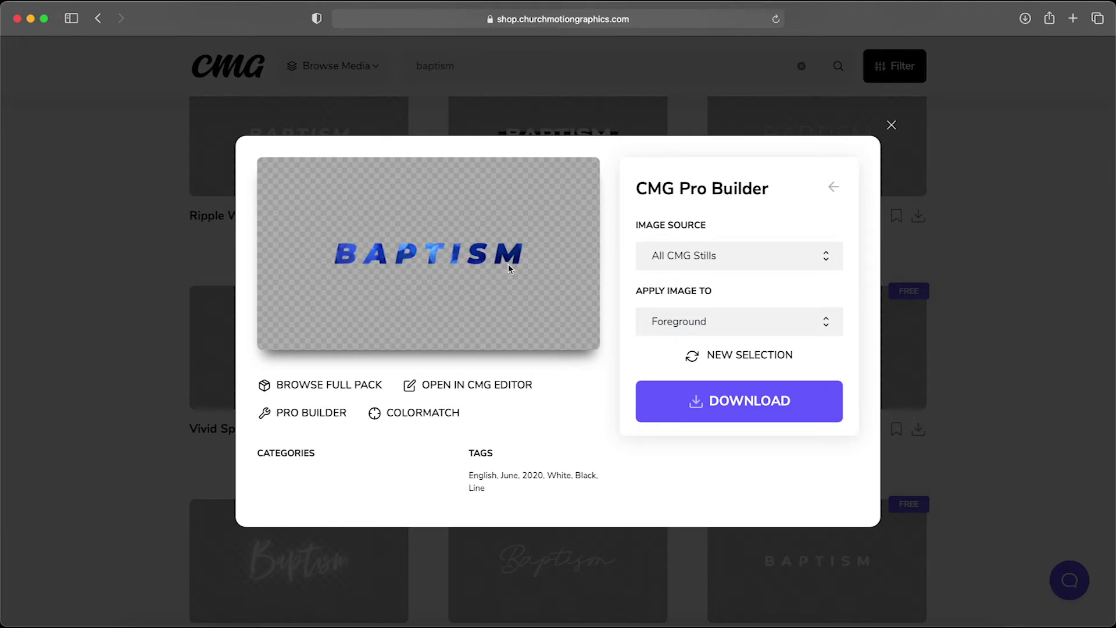
Cycle through new still images to fill the BAPTISM letters
click(722, 357)
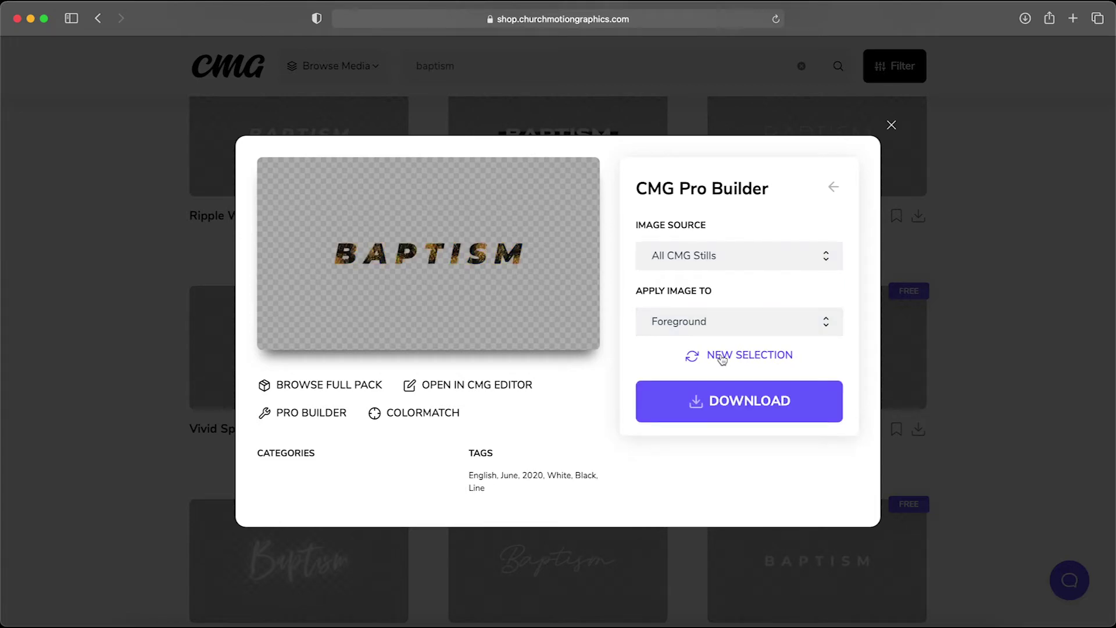
click(721, 357)
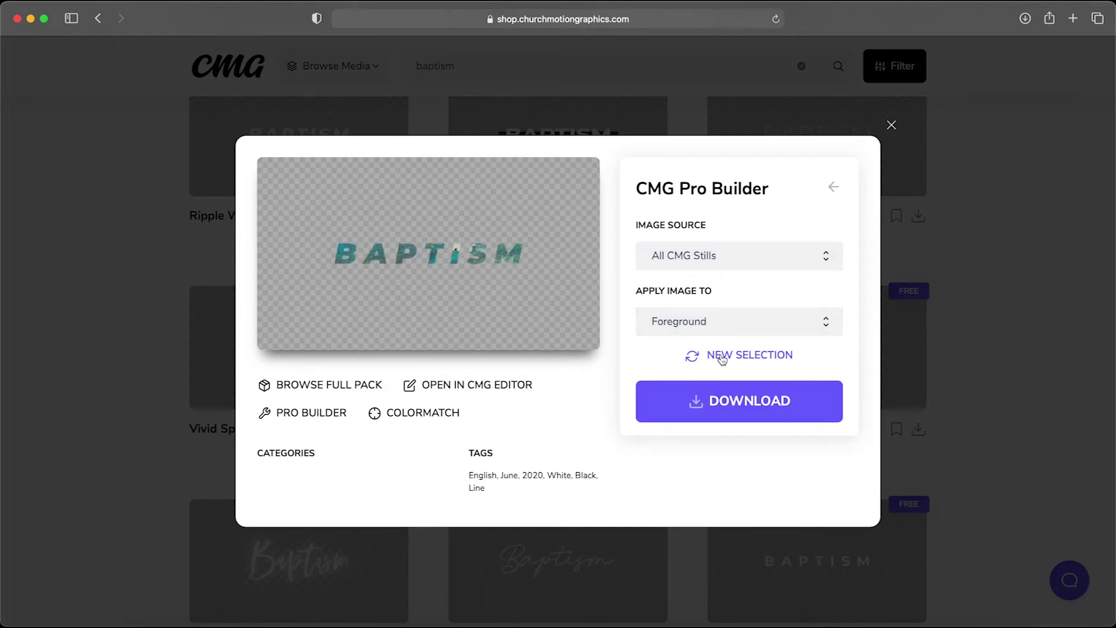
click(722, 358)
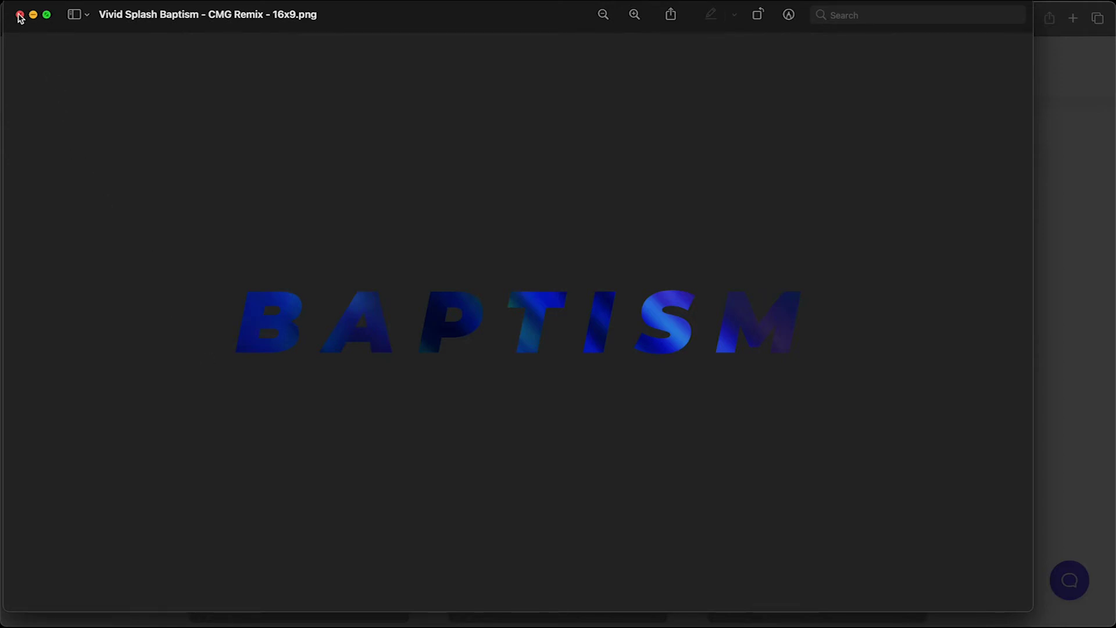
Close the downloaded BAPTISM PNG in Preview
click(19, 14)
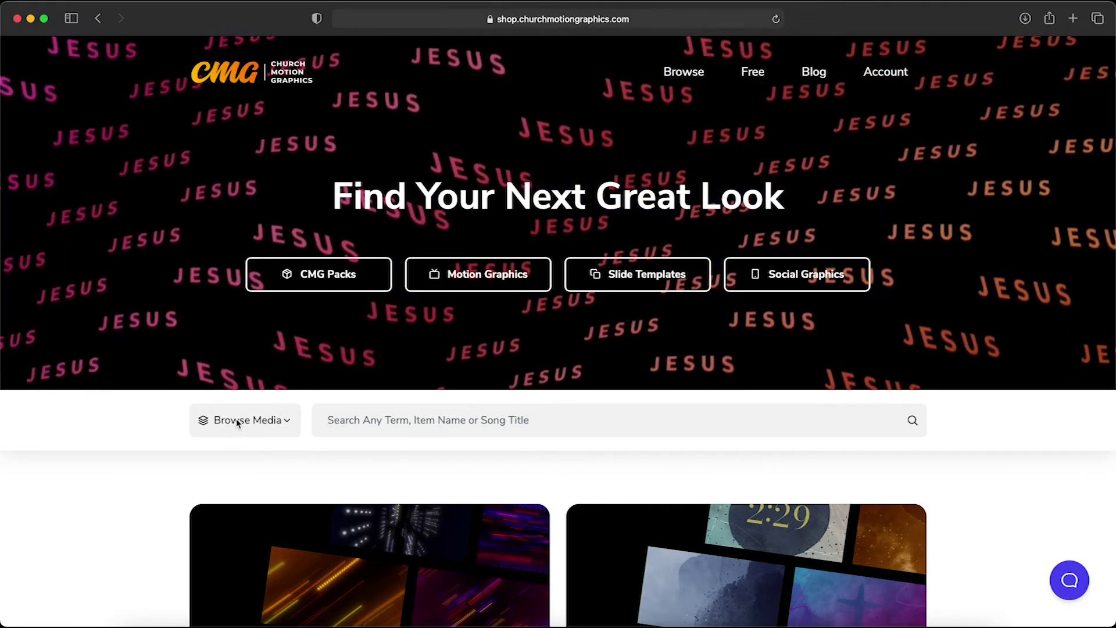
Open Motions > Backgrounds and view the Gradient Clouds 24 details
click(238, 421)
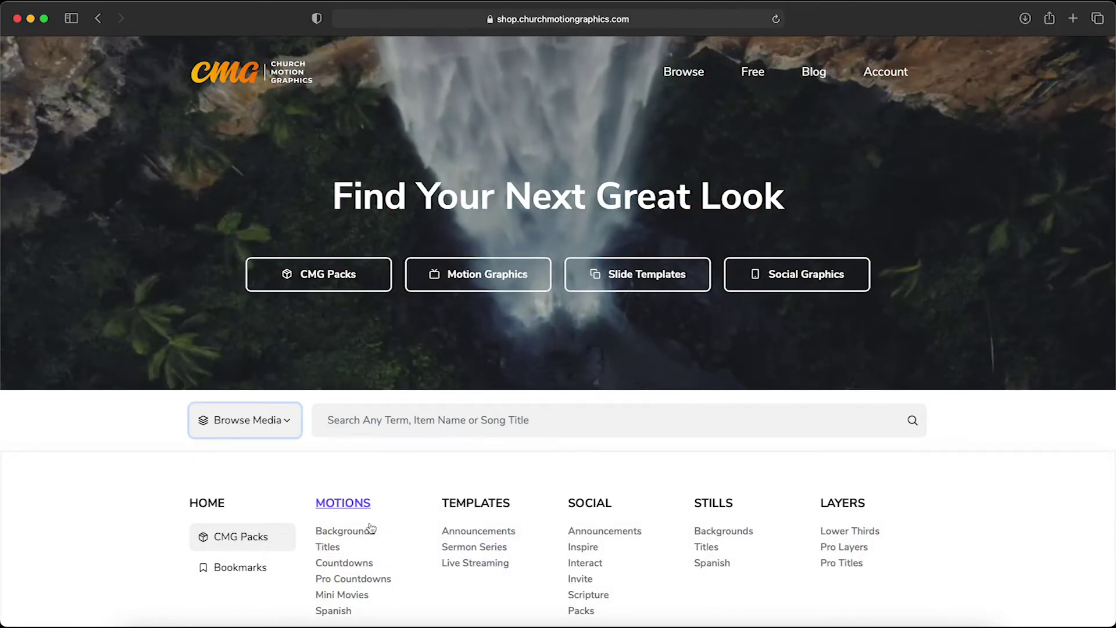
click(362, 530)
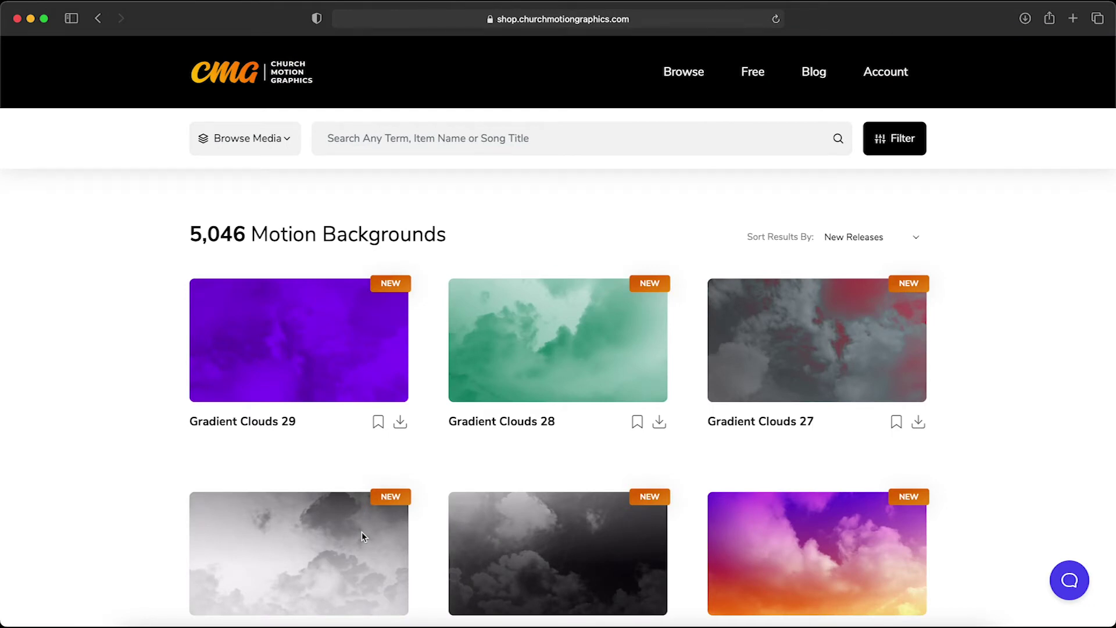
scroll(960, 465, down, 3)
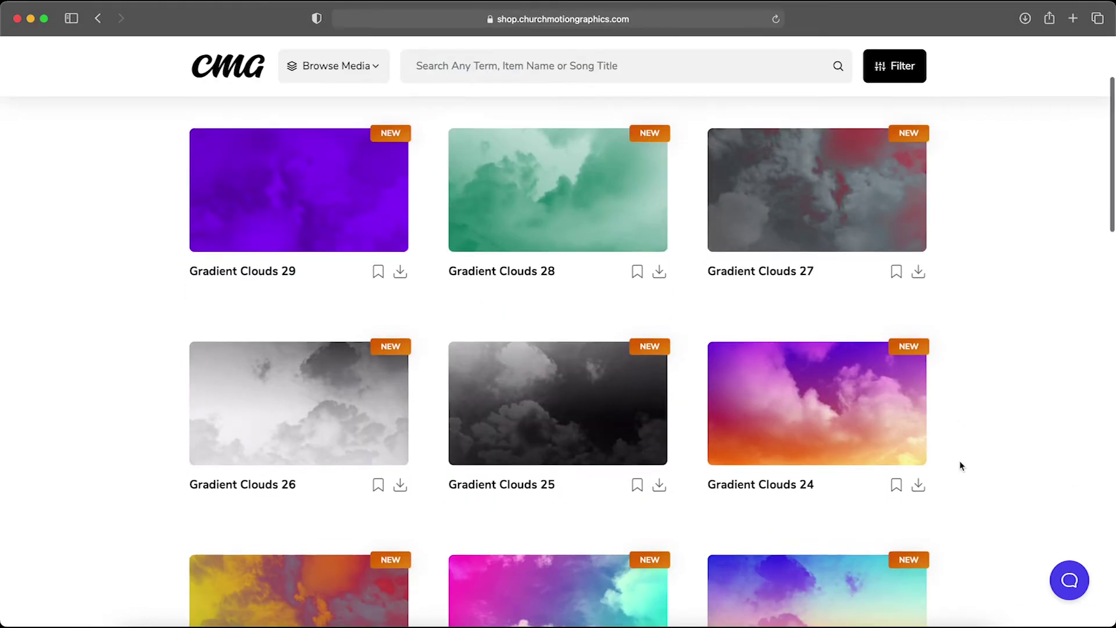
scroll(960, 463, up, 1)
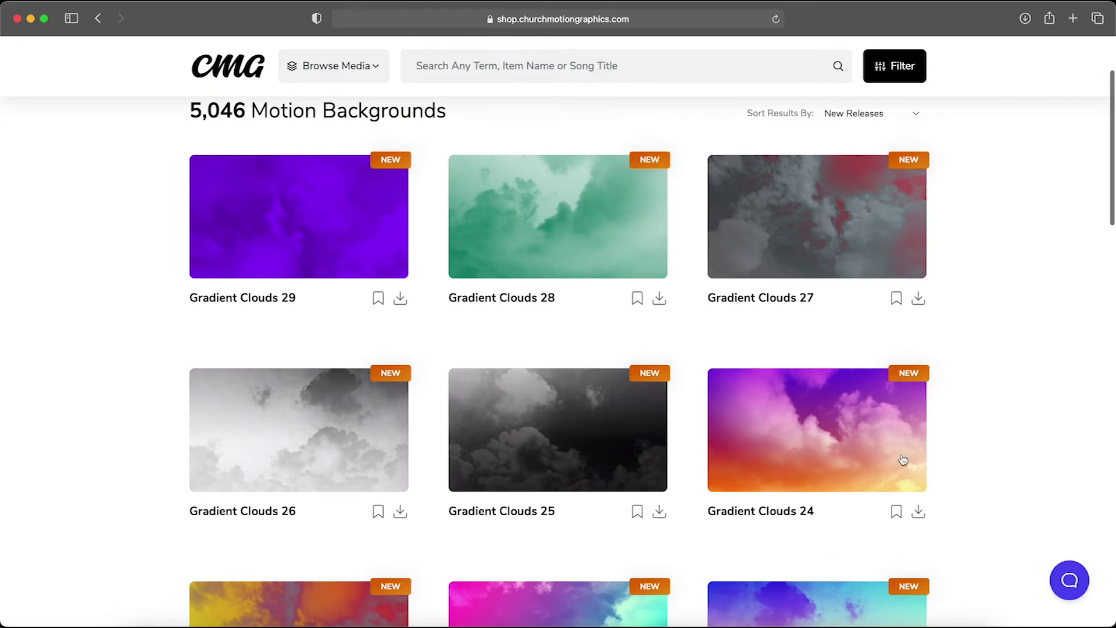
click(873, 432)
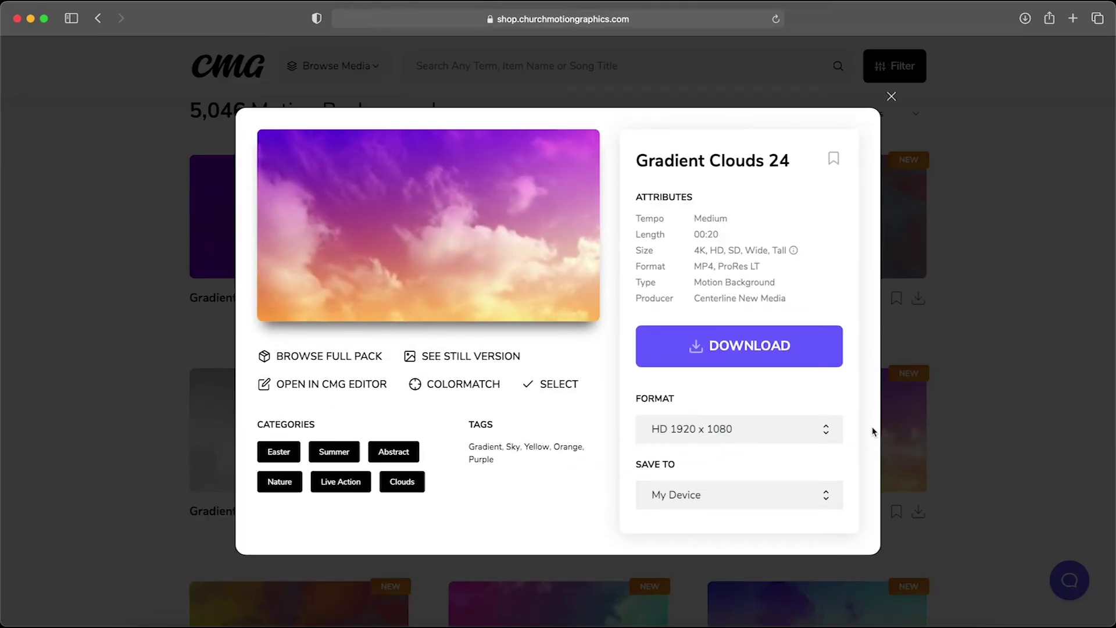
Select Gradient Clouds 24, close its details, and go to the Pro Layers listing
click(571, 388)
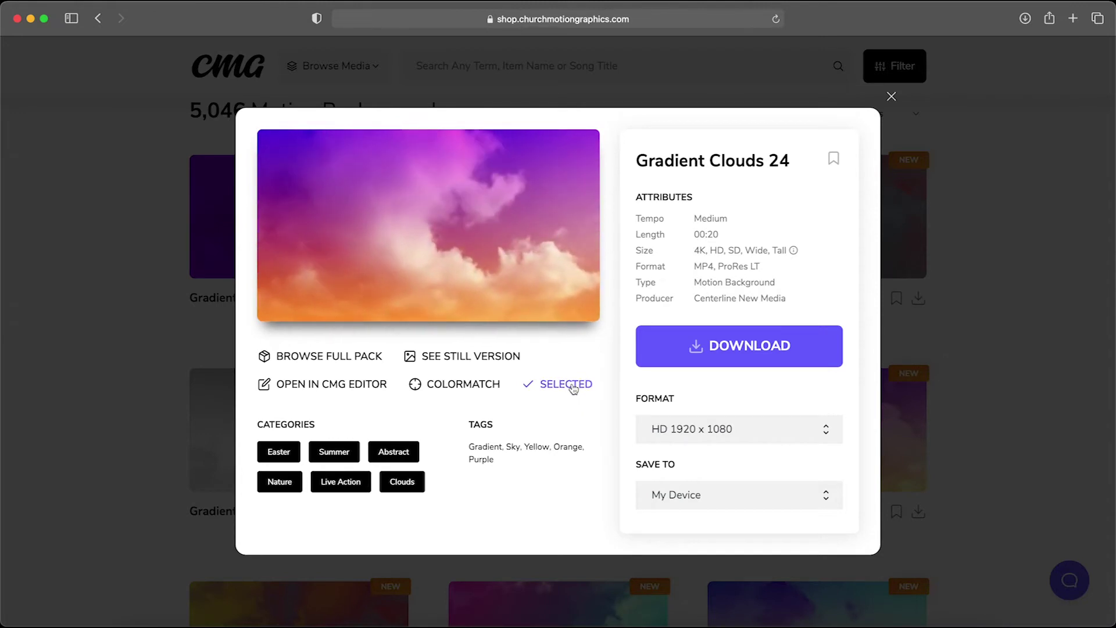
click(110, 352)
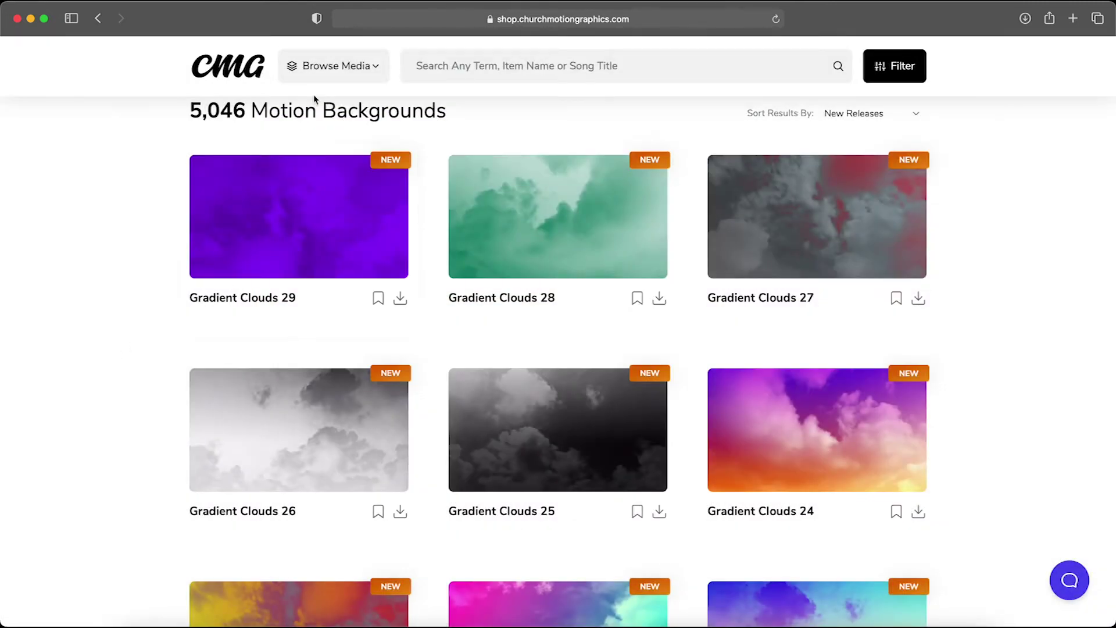
click(320, 70)
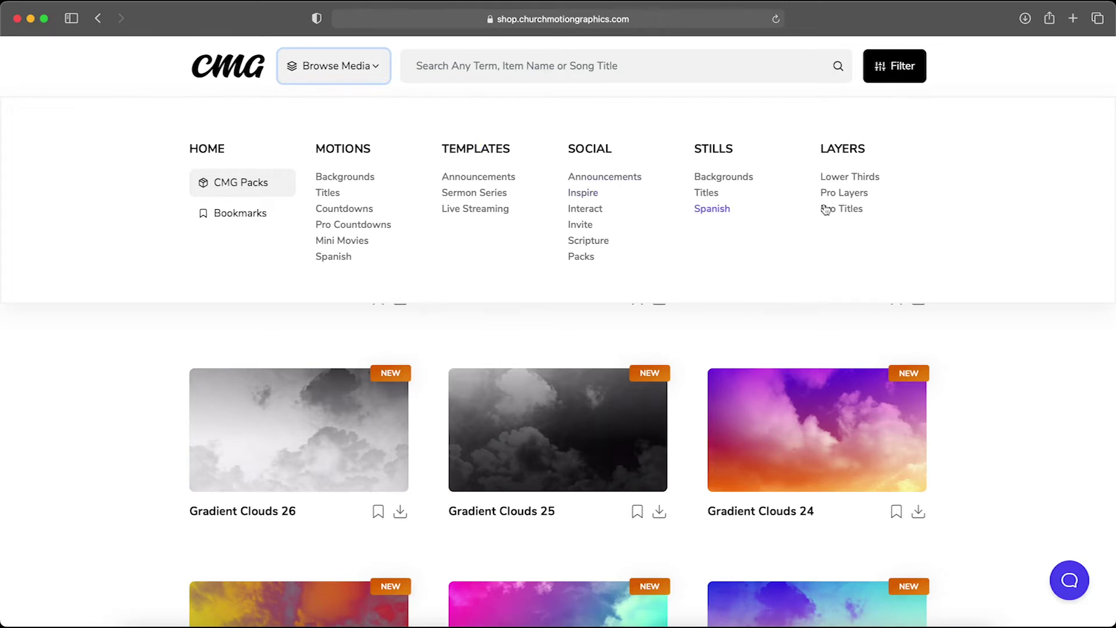
click(859, 199)
scroll(963, 383, down, 10)
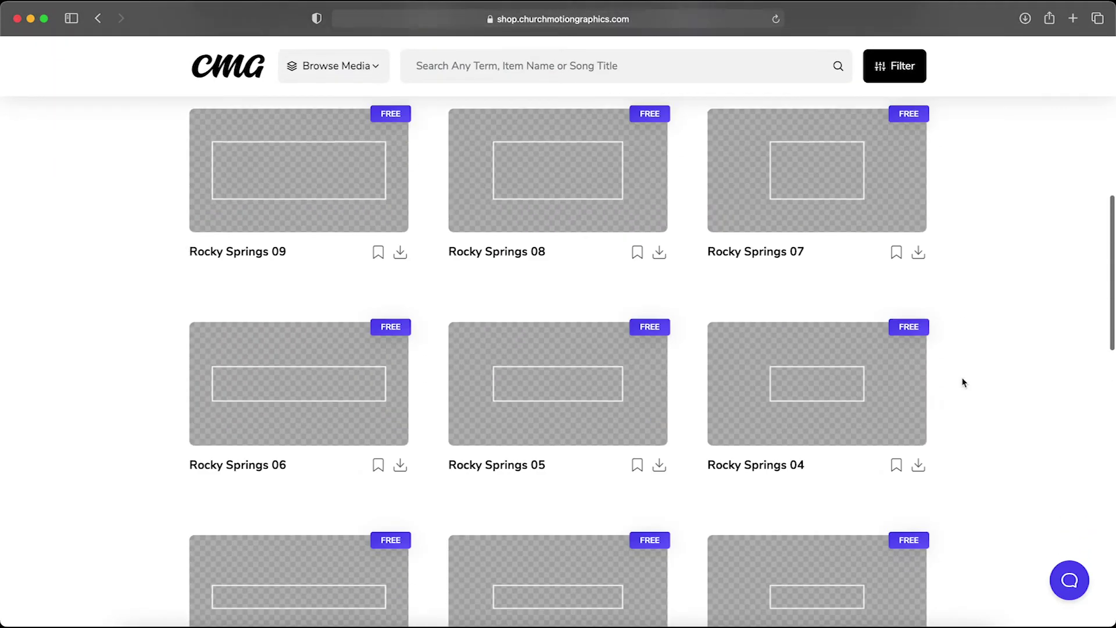
scroll(962, 382, up, 3)
scroll(962, 382, up, 3)
scroll(963, 382, down, 2)
scroll(962, 383, up, 2)
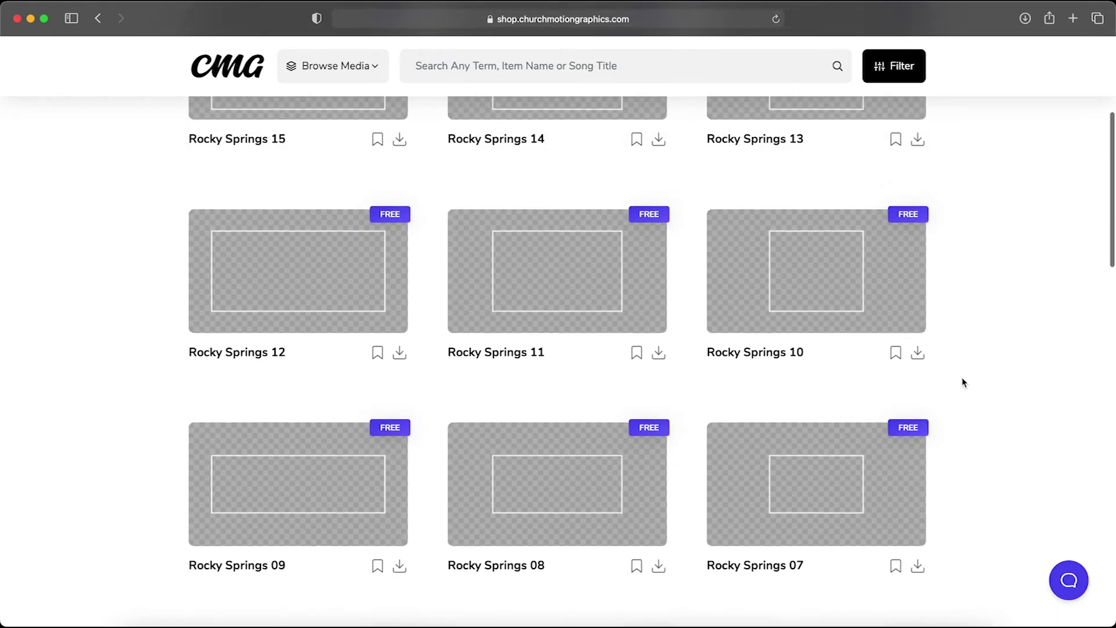
scroll(963, 382, down, 1)
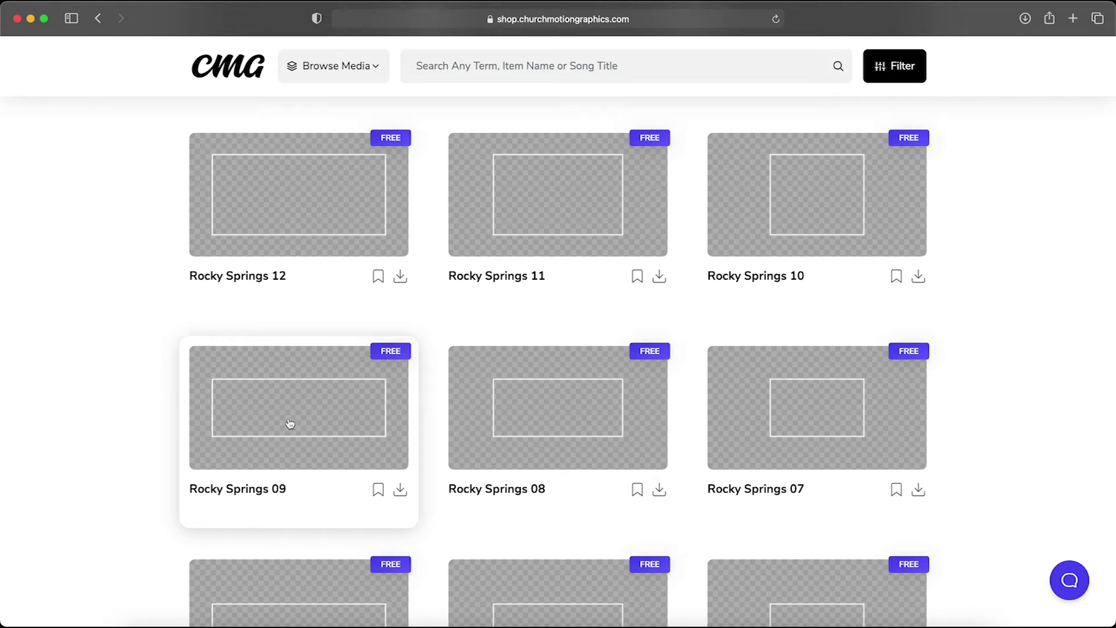
Open the Rocky Springs 09 pro layer's detail window
click(352, 415)
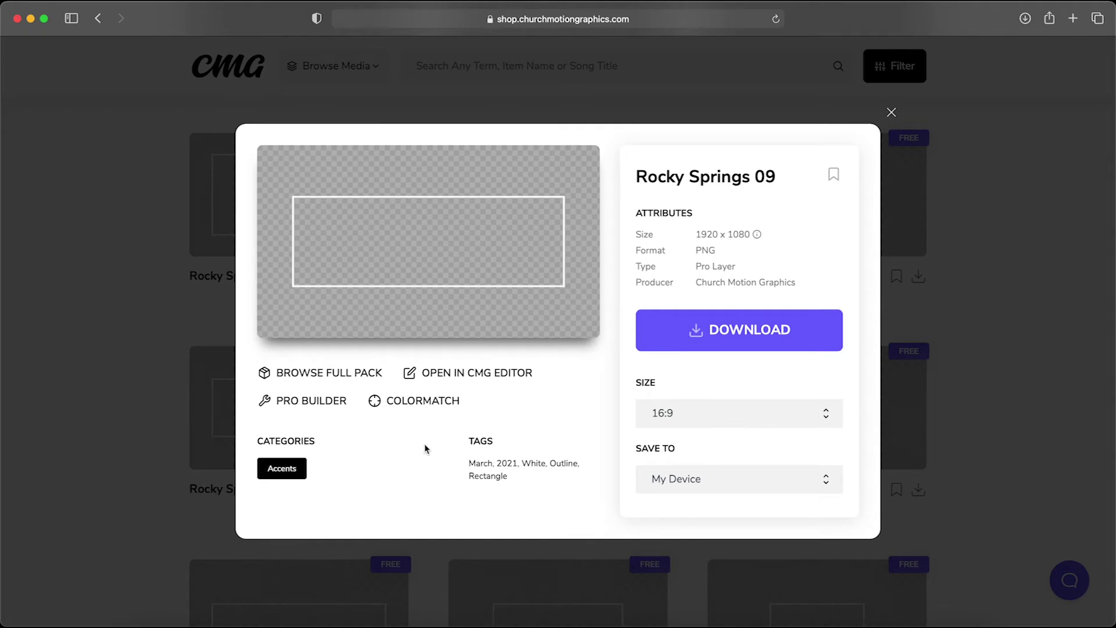
Combine Rocky Springs 09 with the Gradient Clouds 24 background in Pro Builder and build it as motion
click(337, 409)
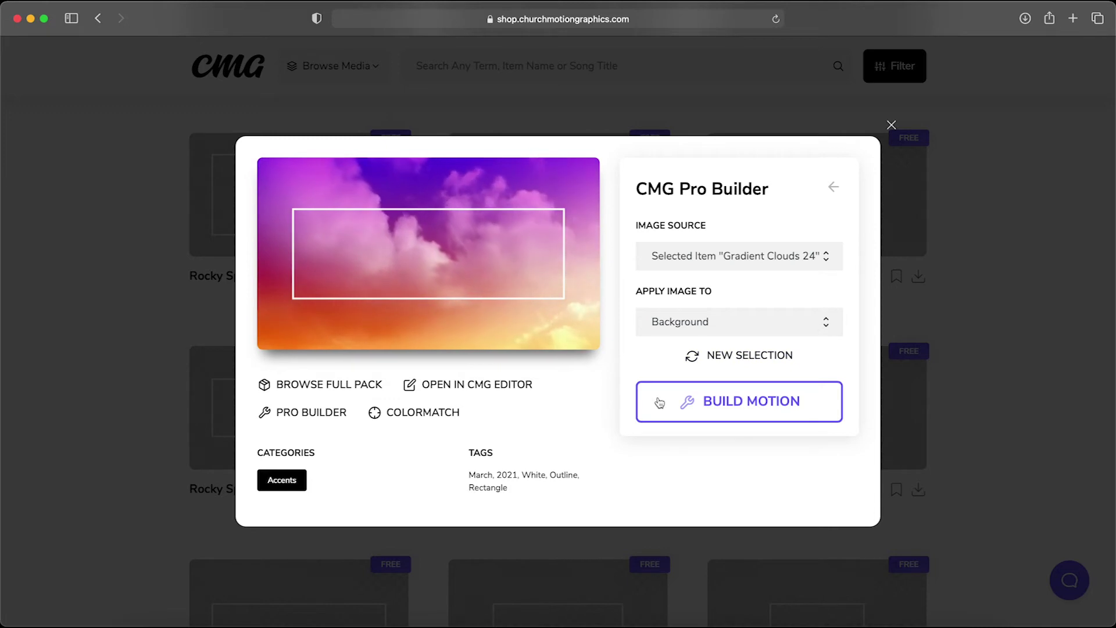
click(659, 403)
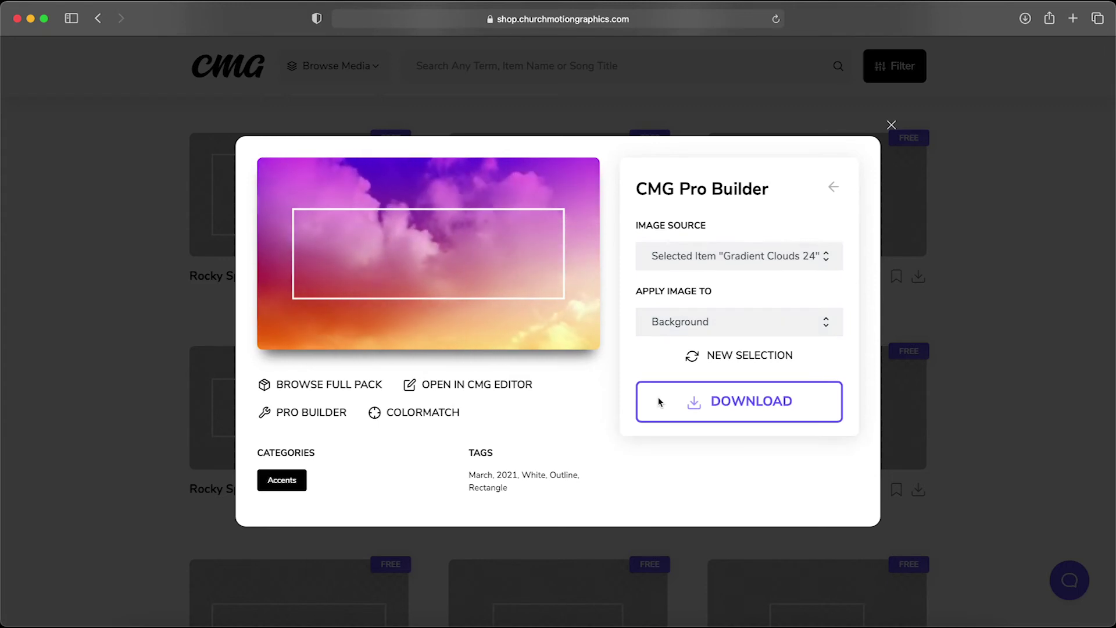
Download the Rocky Springs 09 over Gradient Clouds 24 MP4 and play it
click(661, 401)
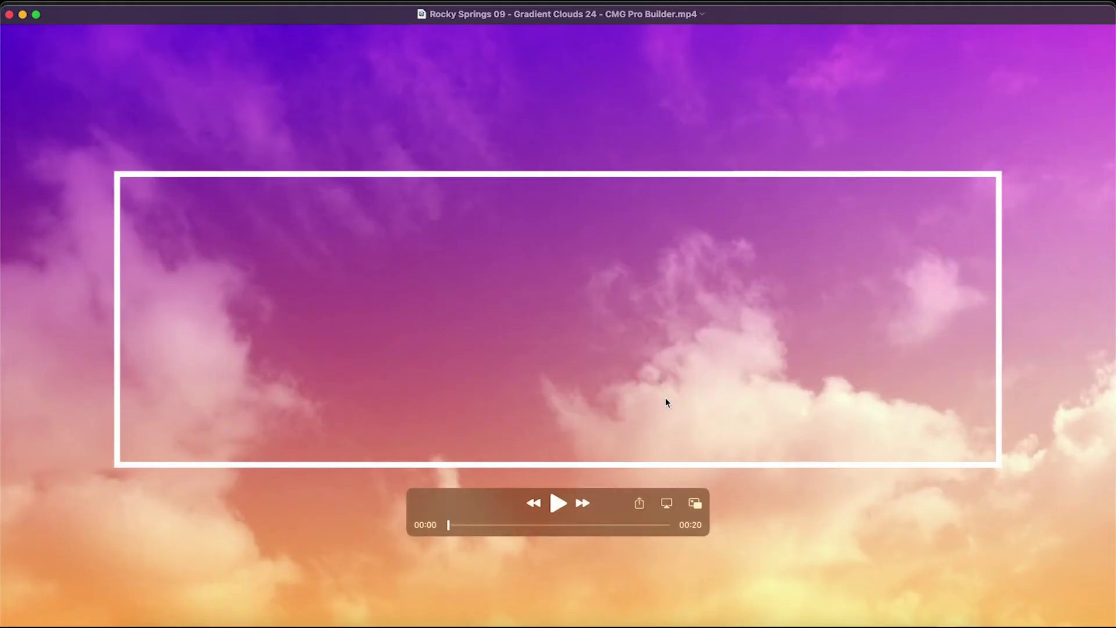
click(558, 511)
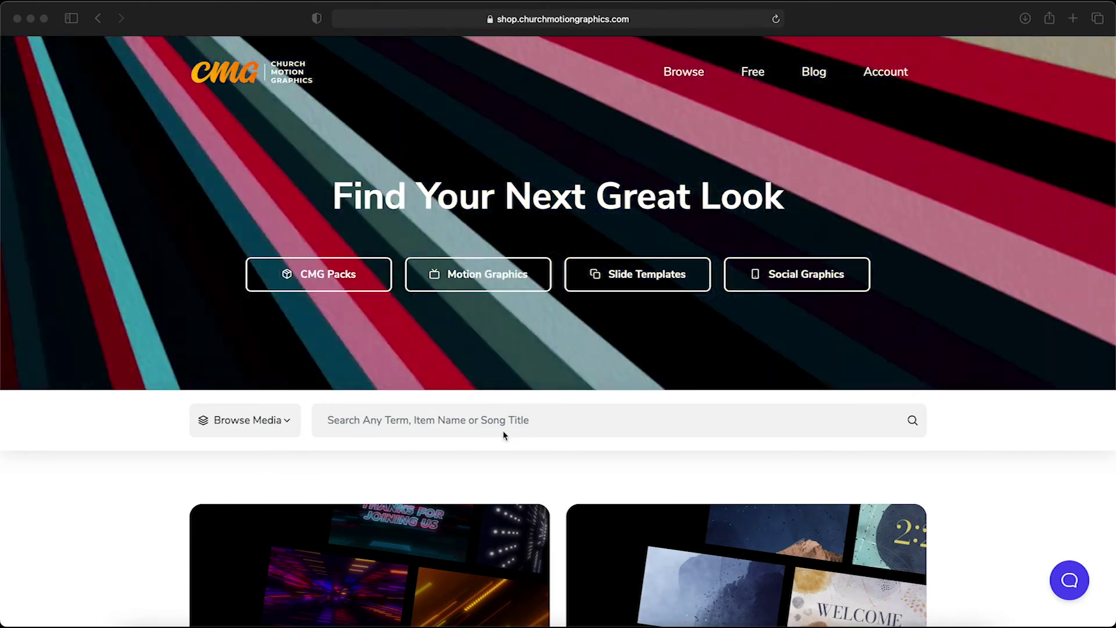
Go to the pro layers listing and open the Rocky Springs 05 detail window
click(257, 423)
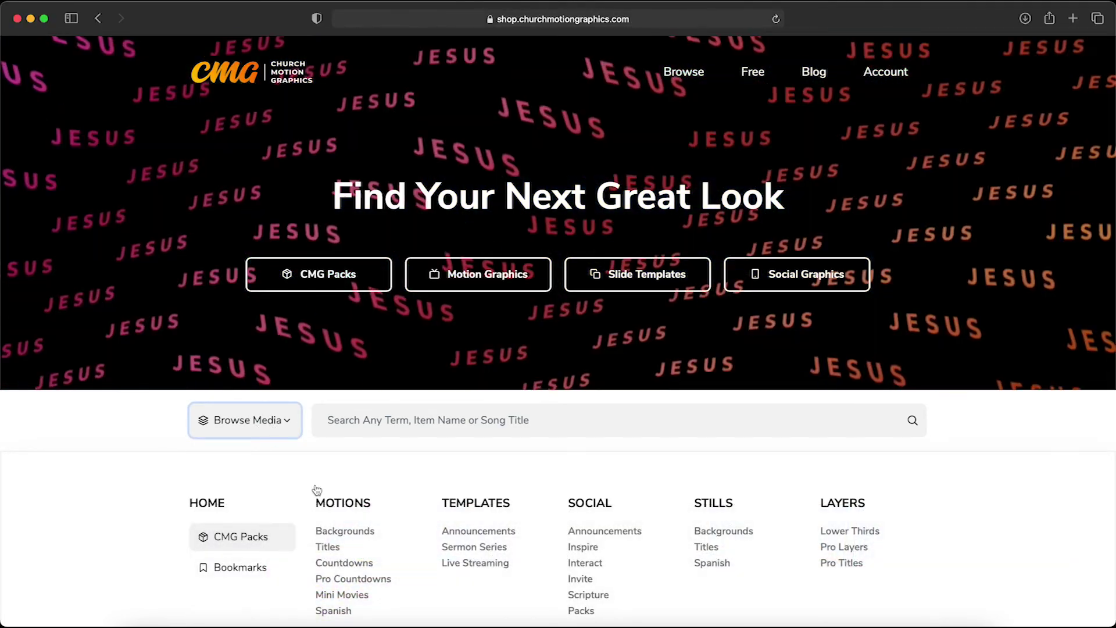
click(857, 550)
scroll(994, 464, down, 3)
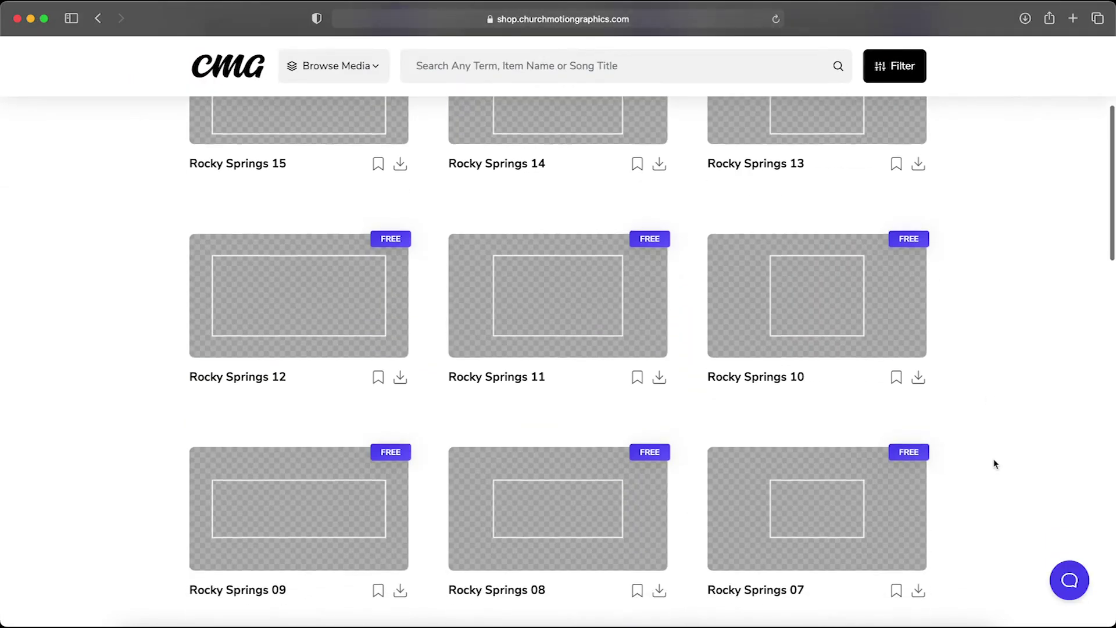
scroll(994, 463, down, 3)
scroll(994, 464, down, 2)
scroll(994, 463, up, 2)
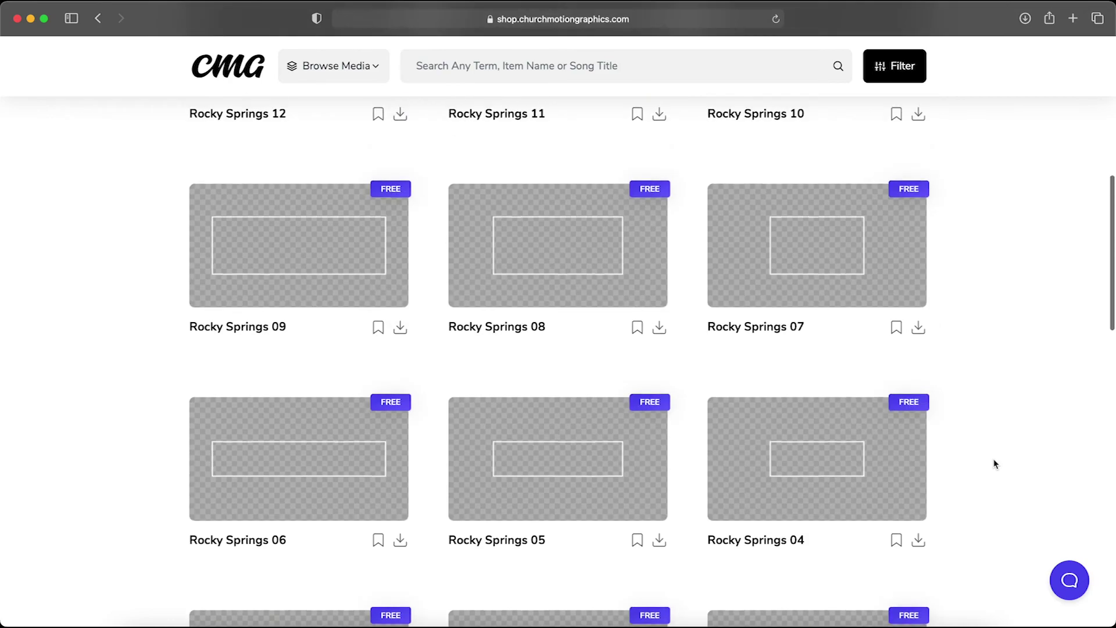
click(596, 468)
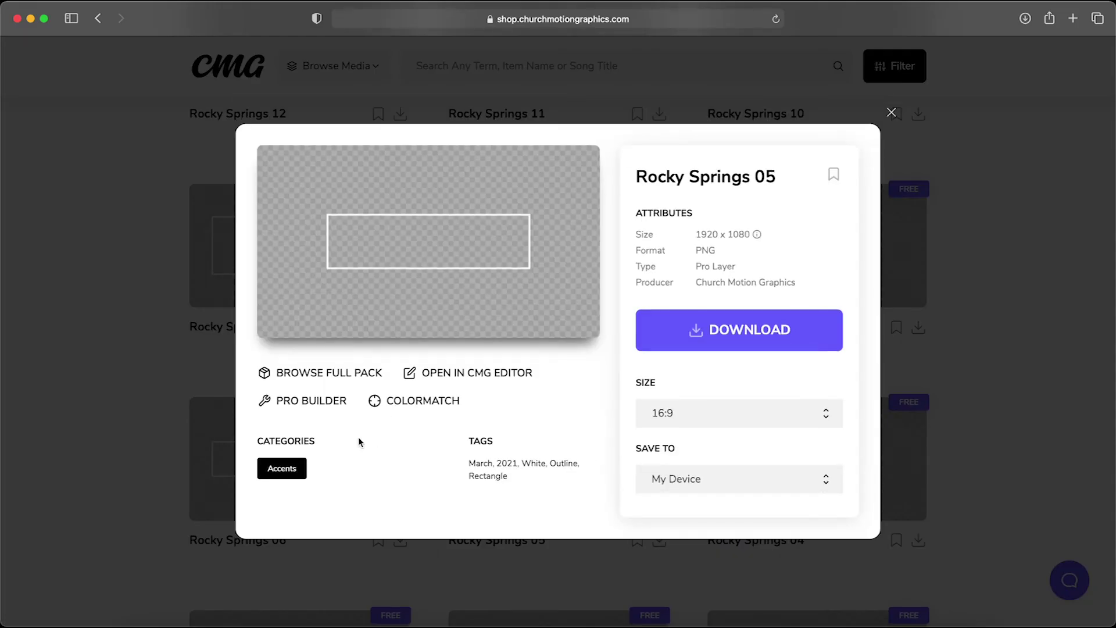
Shuffle Pro Builder backgrounds behind Rocky Springs 05 until blue paint appears, then open it in CMG Editor
click(311, 399)
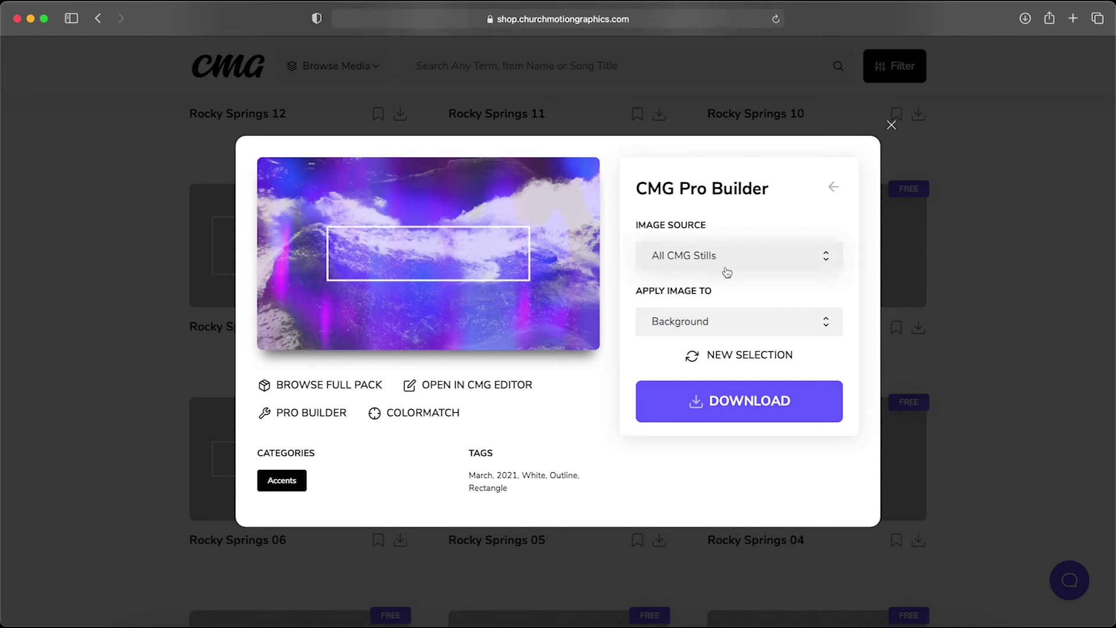
click(719, 357)
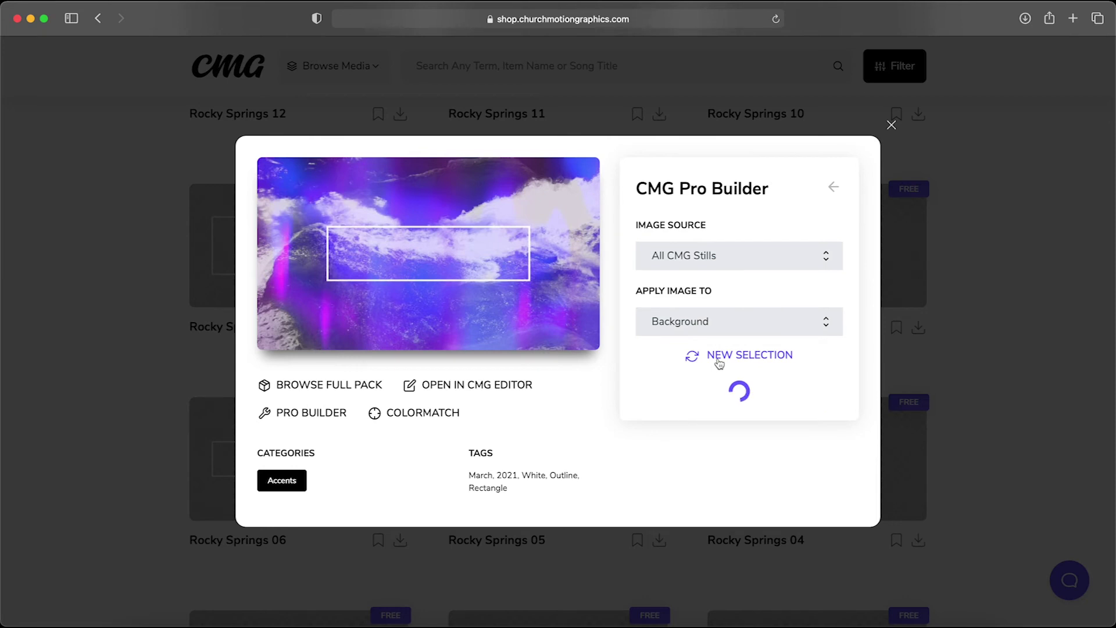
click(719, 357)
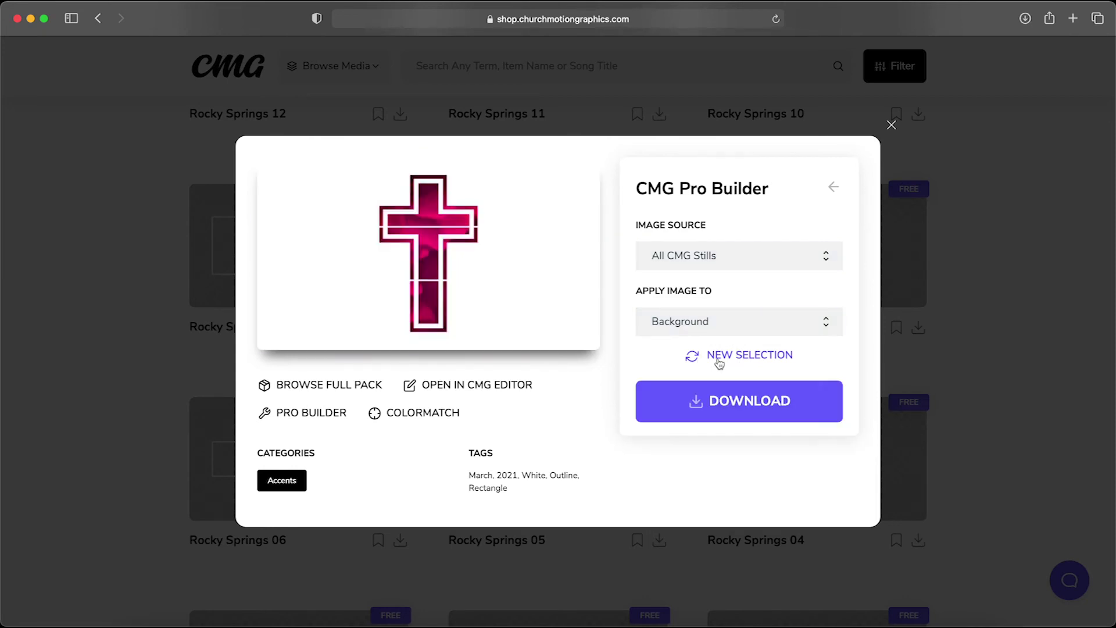
click(718, 358)
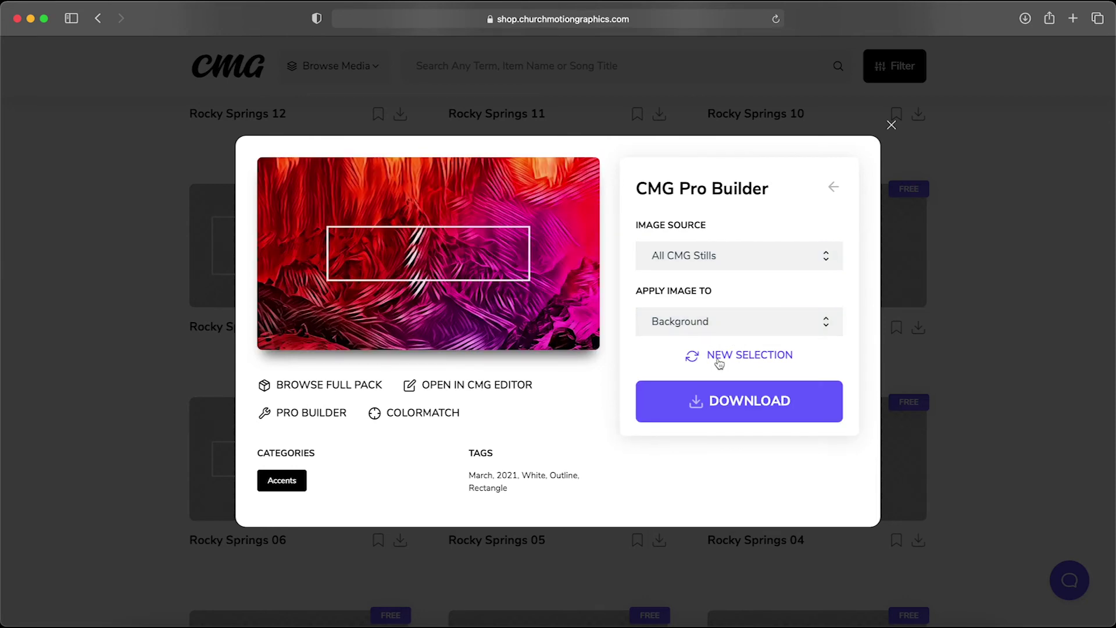
click(719, 358)
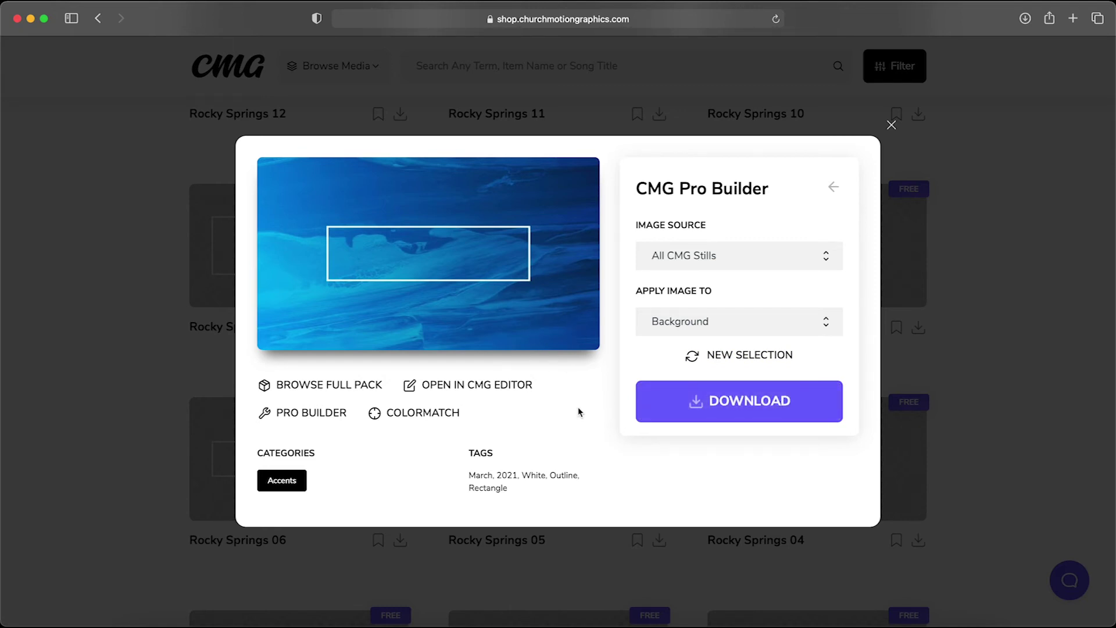
click(514, 391)
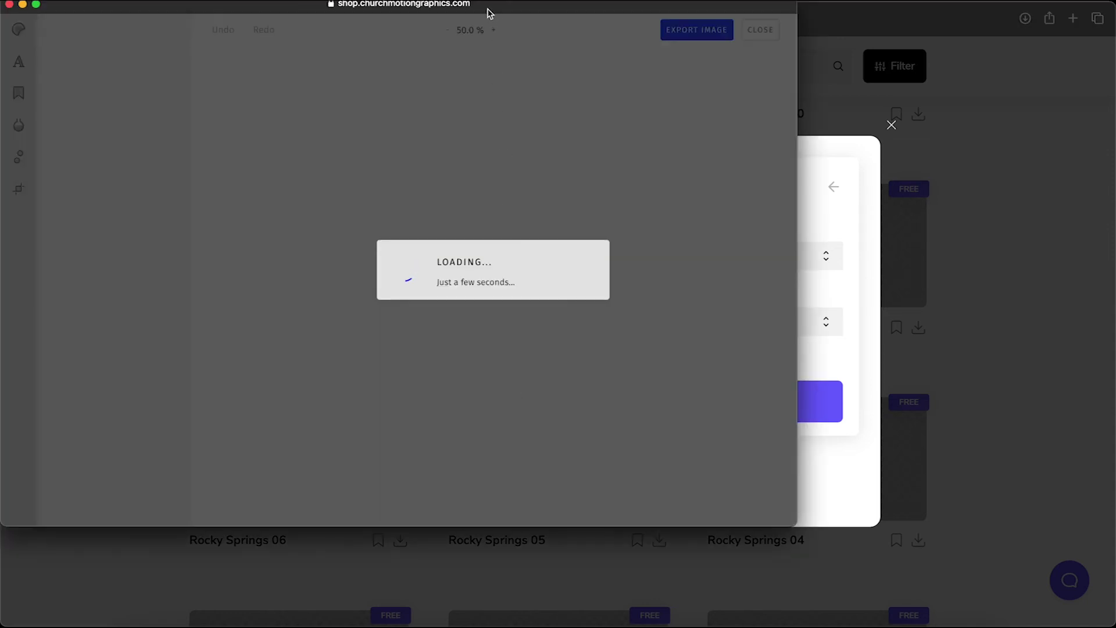
Try the Desert, Peach, Plum and Frog duotones, then apply Clash to the graphic
drag(489, 12, 620, 70)
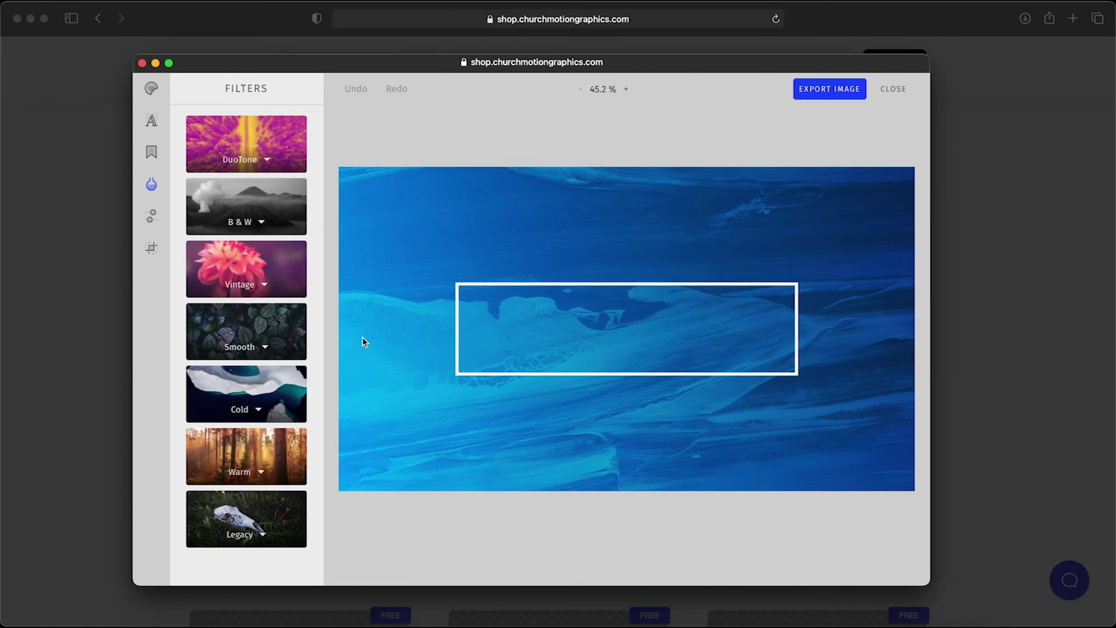
click(254, 145)
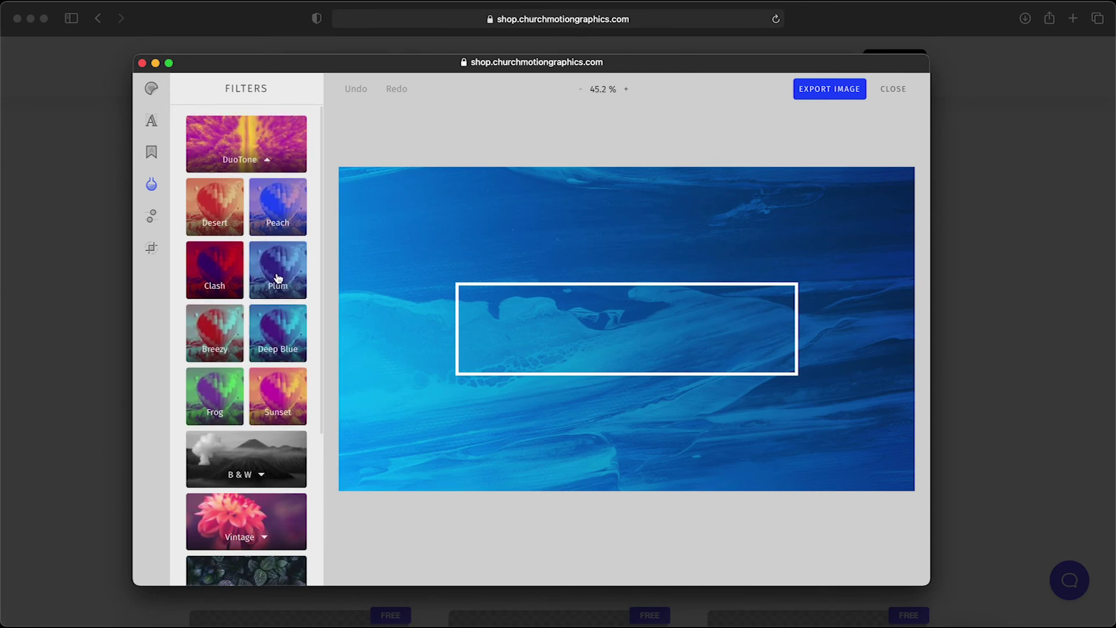
click(218, 208)
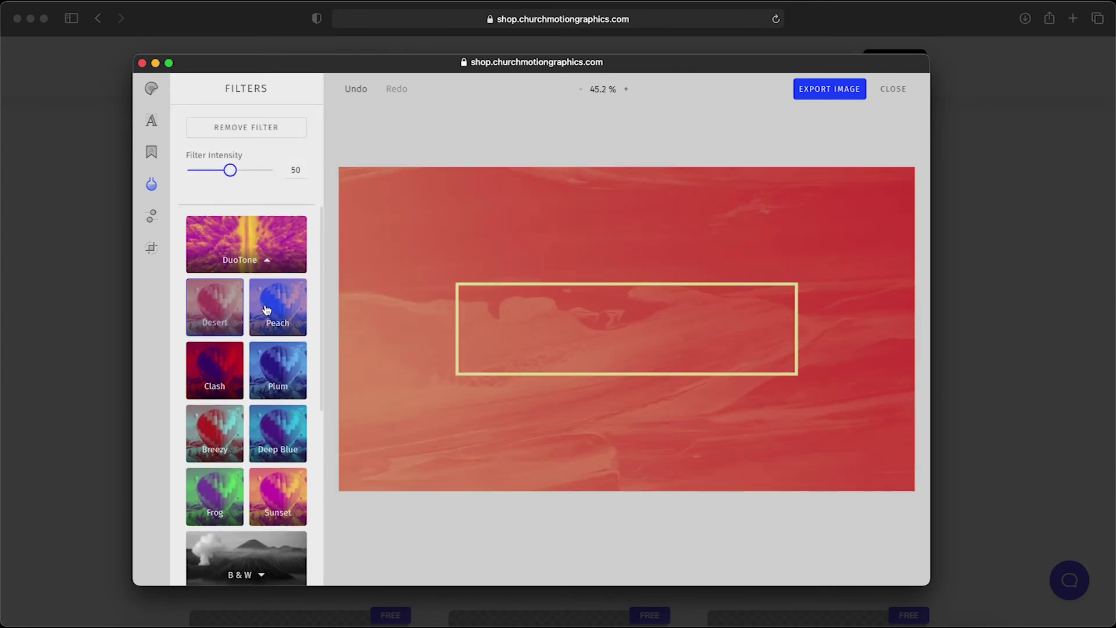
click(279, 310)
click(226, 369)
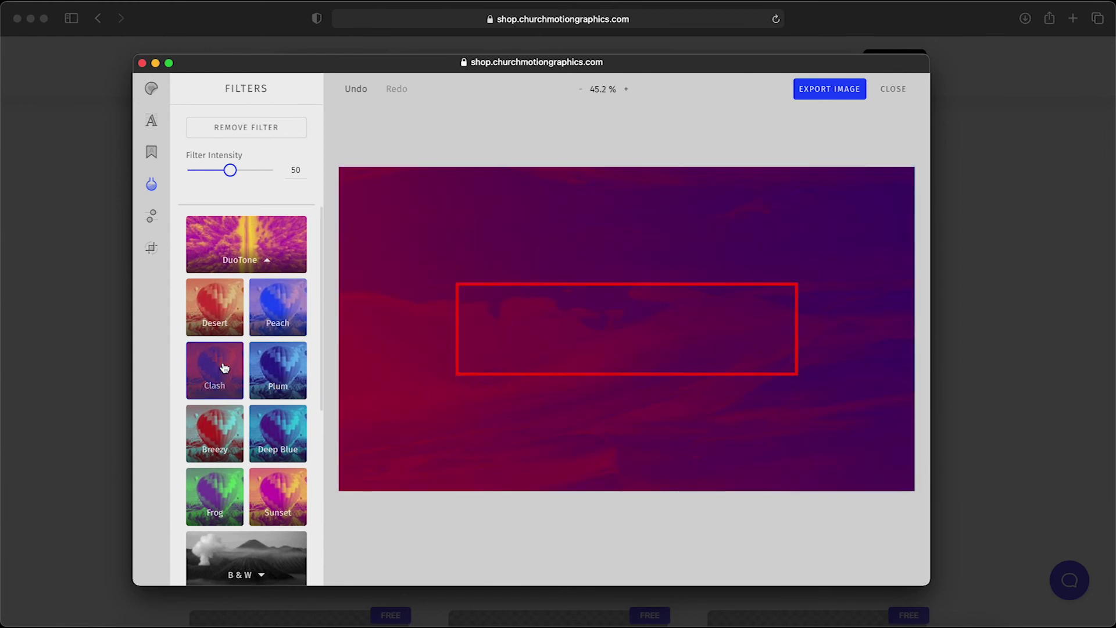
click(283, 374)
click(214, 373)
click(210, 497)
click(212, 382)
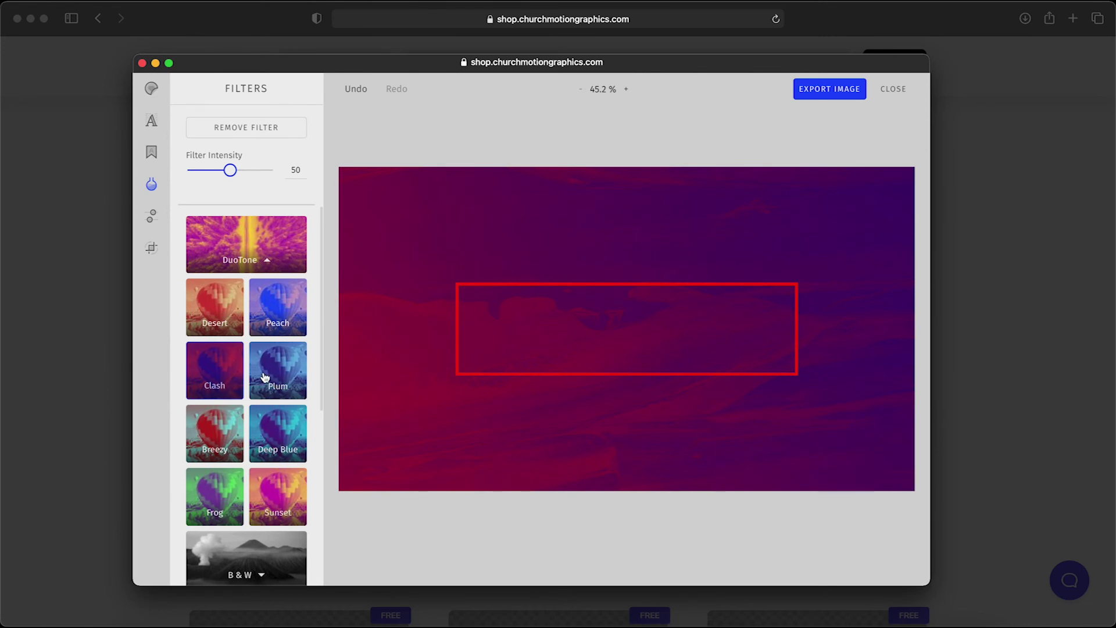
scroll(265, 375, down, 3)
scroll(264, 376, down, 2)
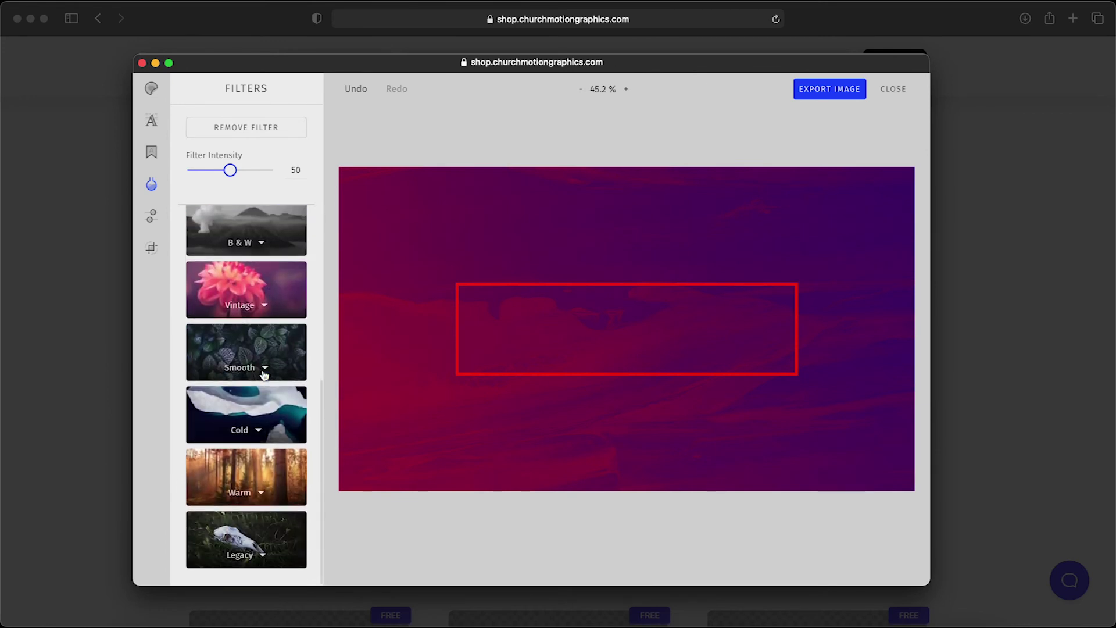
scroll(265, 374, up, 1)
scroll(264, 375, down, 2)
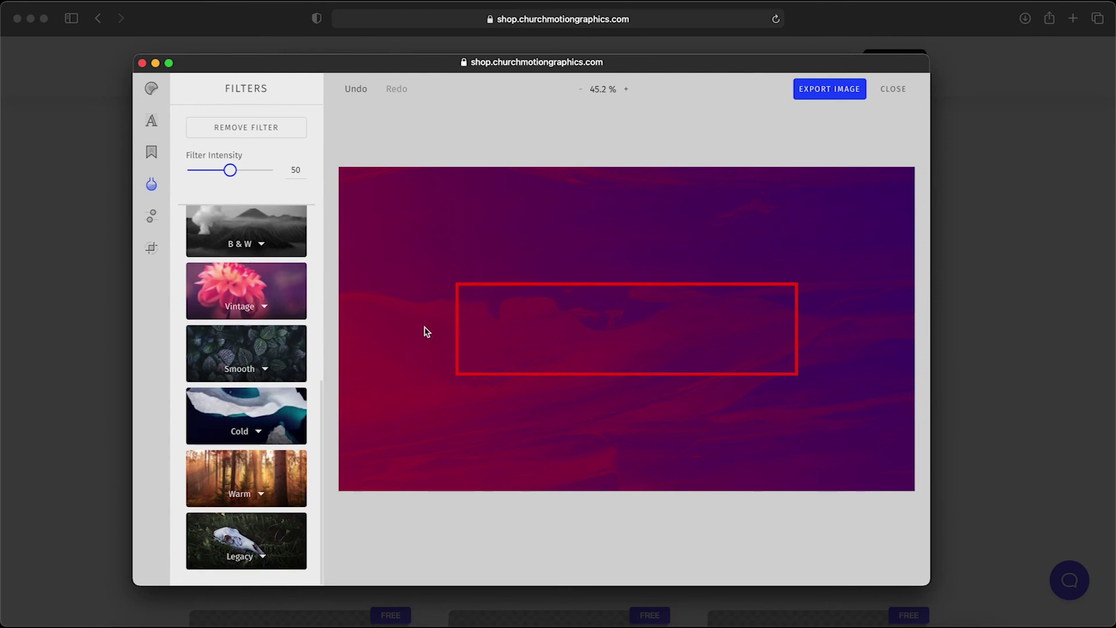
Add a 'Your Text Here' text box and widen it to fit on one line
click(152, 122)
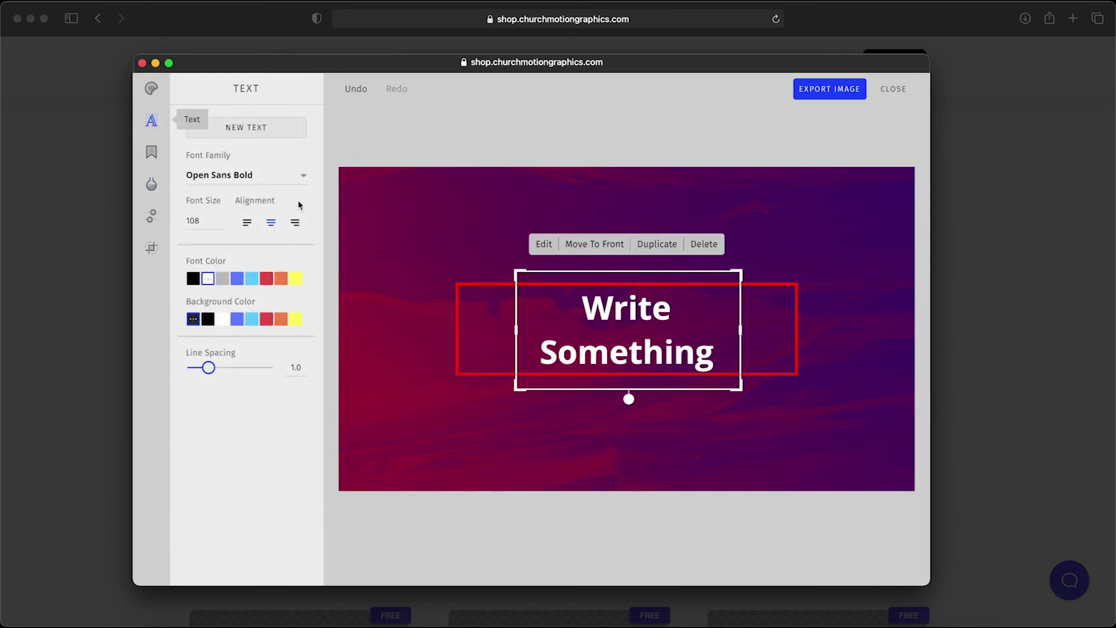
double_click(586, 350)
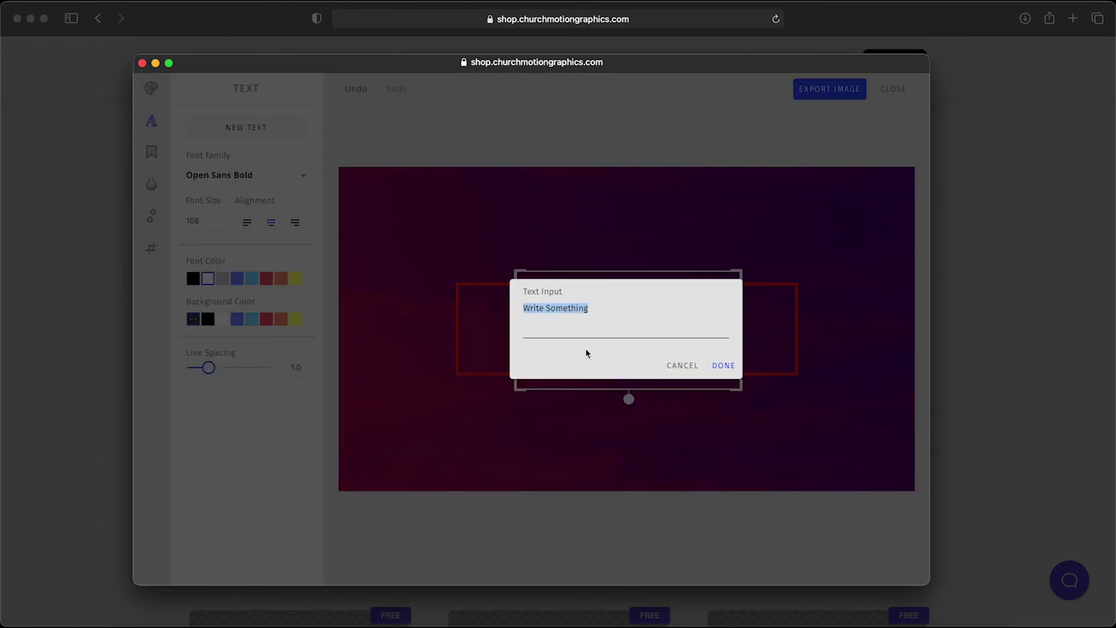
text(Your Text Here)
click(723, 365)
drag(741, 332, 783, 332)
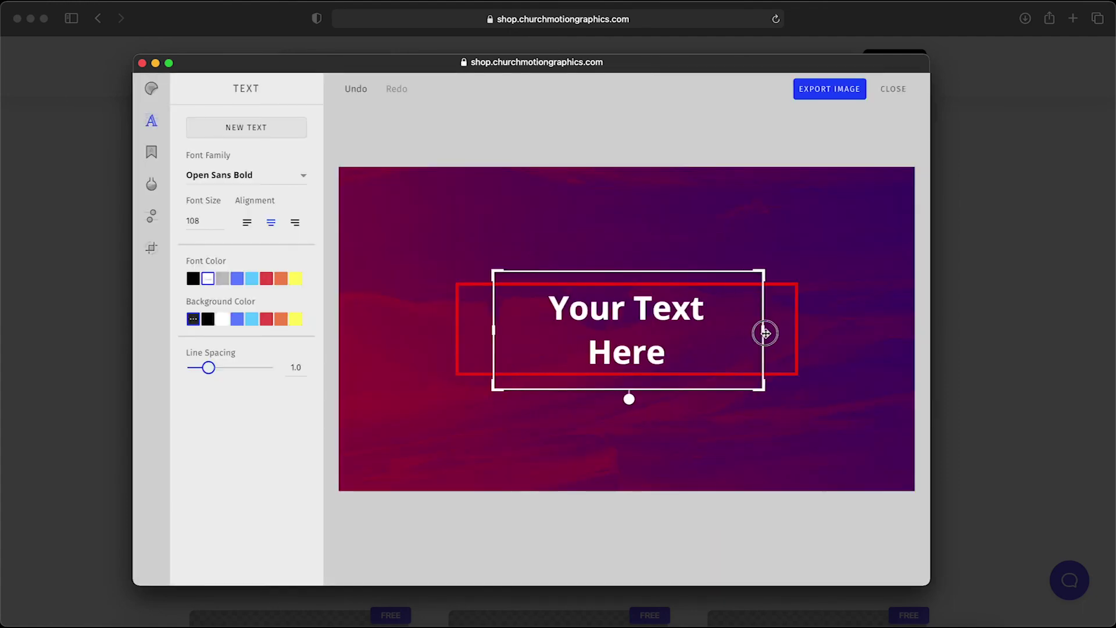
click(751, 425)
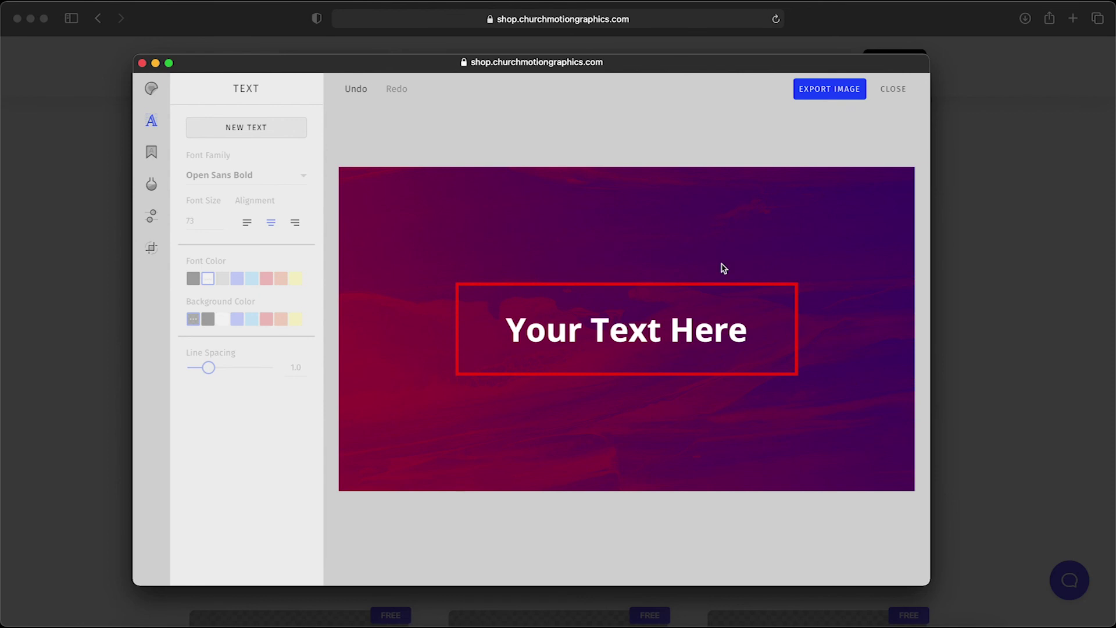
Export the red-purple 'Your Text Here' graphic as a PNG image
click(836, 92)
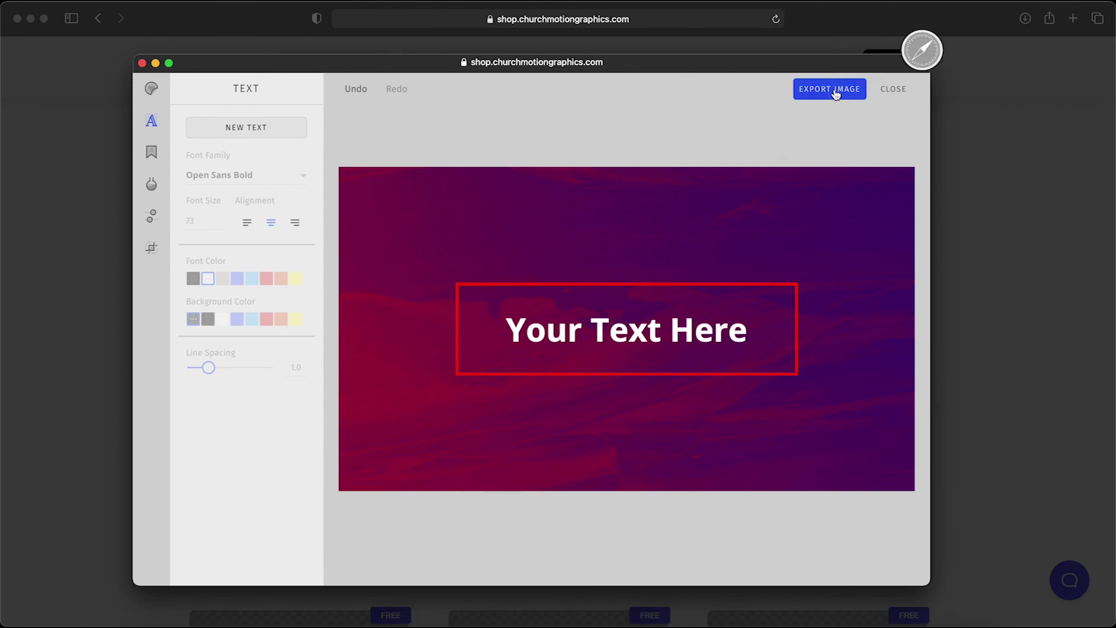